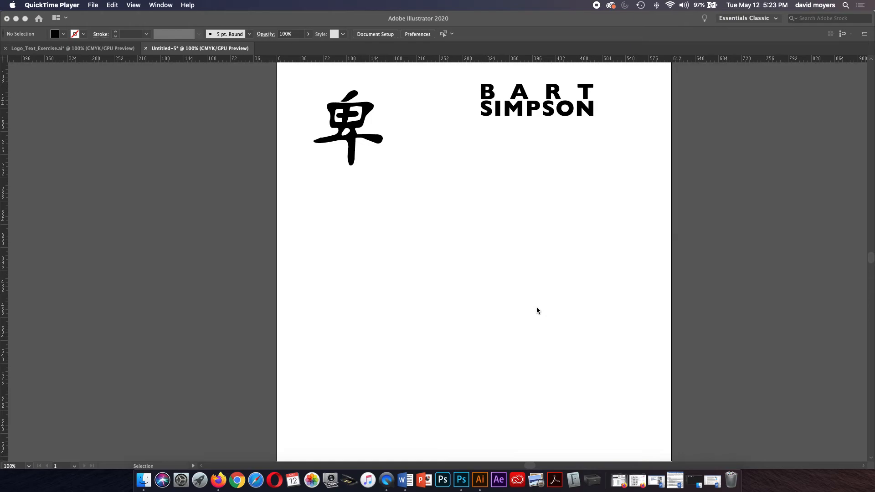
Place a line of placeholder point text below the Chinese symbol and set its character tracking to 0.
{"action": "left_click", "coordinate": [460, 259]}
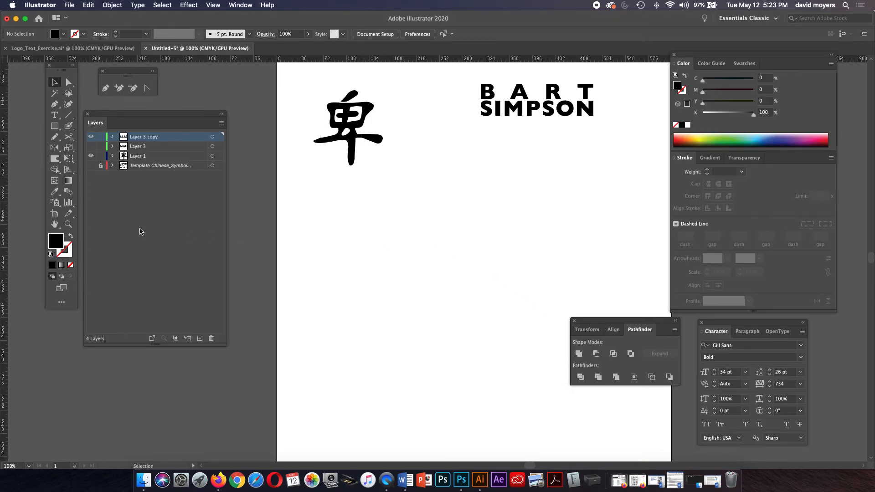
{"action": "left_click", "coordinate": [68, 224]}
{"action": "left_click", "coordinate": [353, 224]}
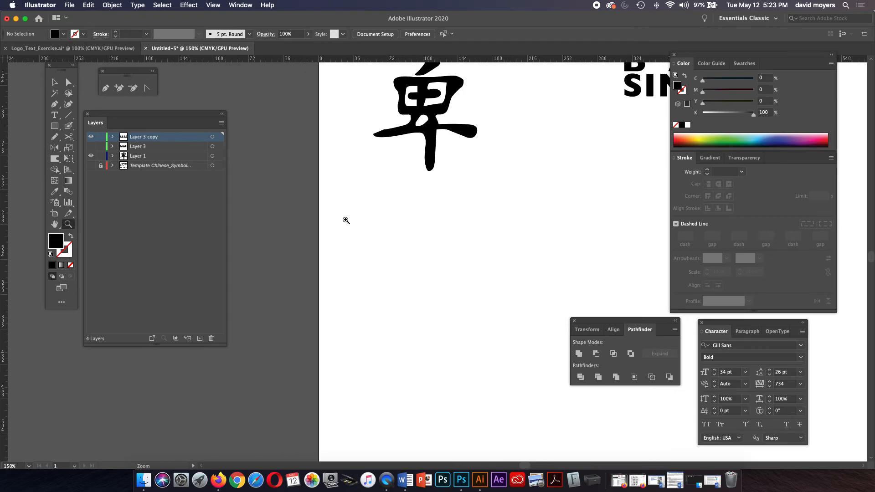
{"action": "left_click", "coordinate": [54, 115]}
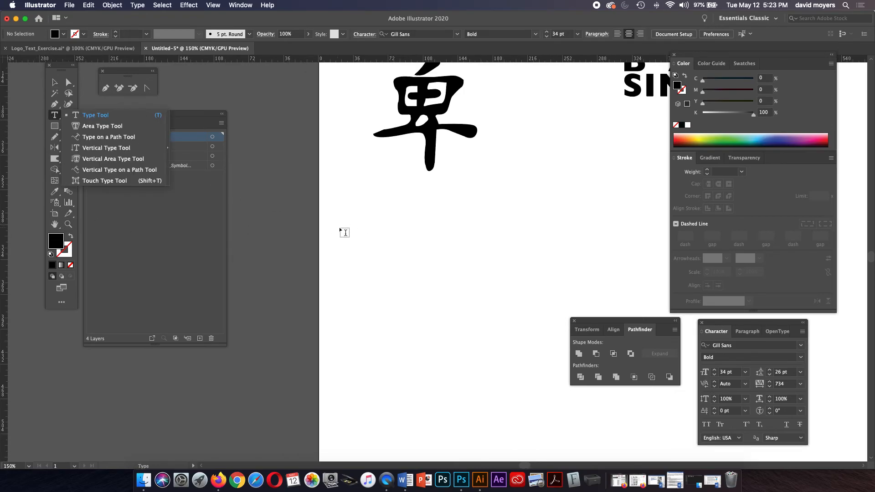
{"action": "left_click", "coordinate": [368, 246]}
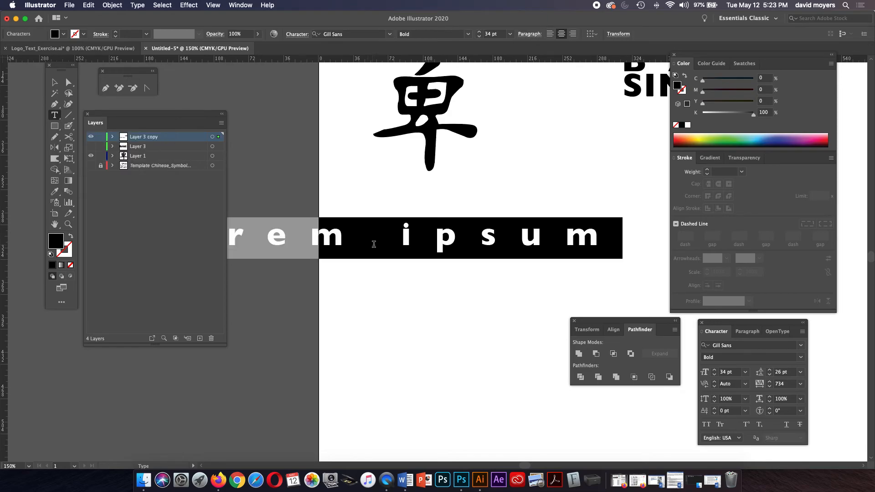
{"action": "left_click", "coordinate": [798, 384]}
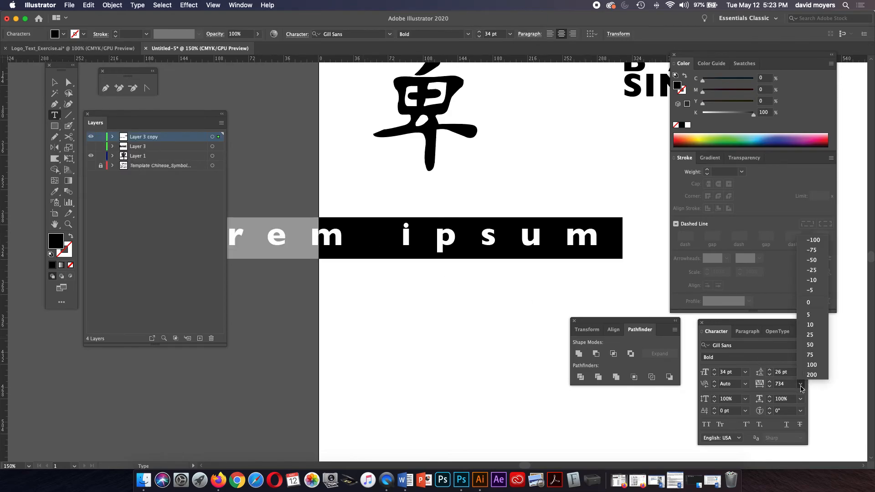
{"action": "left_click", "coordinate": [825, 303]}
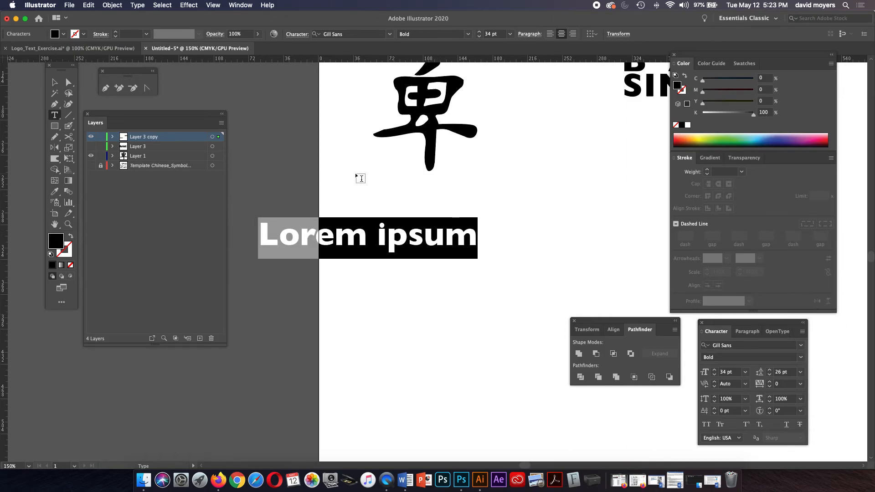
Try the default fill and stroke on the placeholder text, and delete the text from the artboard.
{"action": "left_click", "coordinate": [62, 83]}
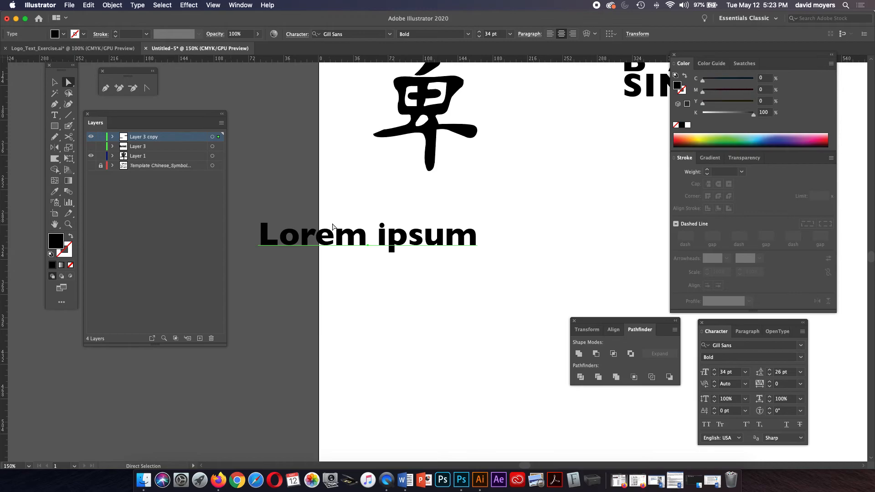
{"action": "left_click_drag", "start_coordinate": [364, 246], "coordinate": [462, 272]}
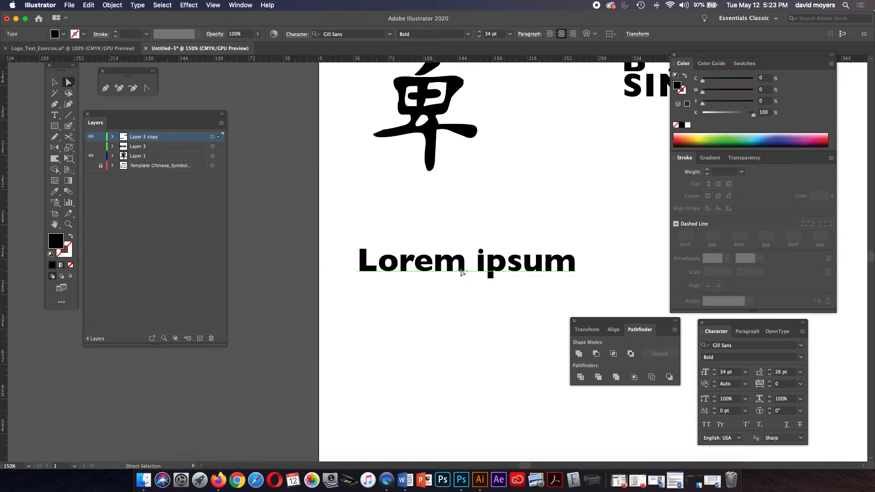
{"action": "key", "text": "d"}
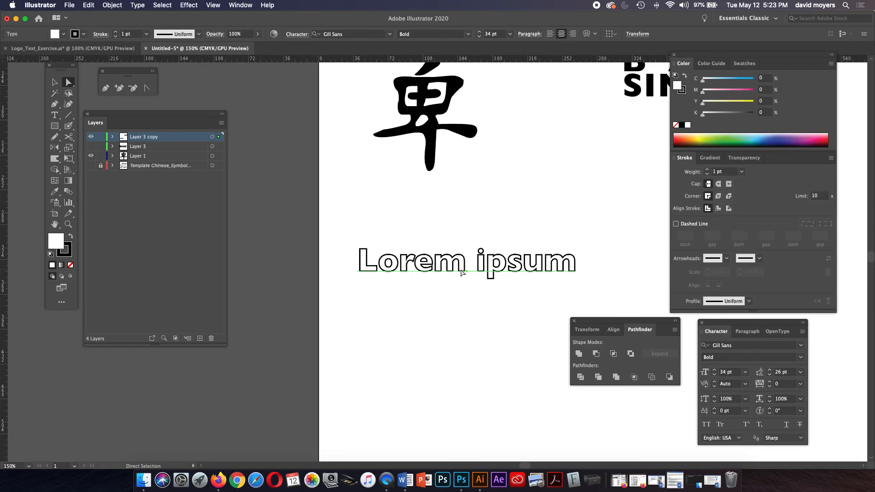
{"action": "left_click", "coordinate": [52, 82]}
{"action": "key", "text": "Delete"}
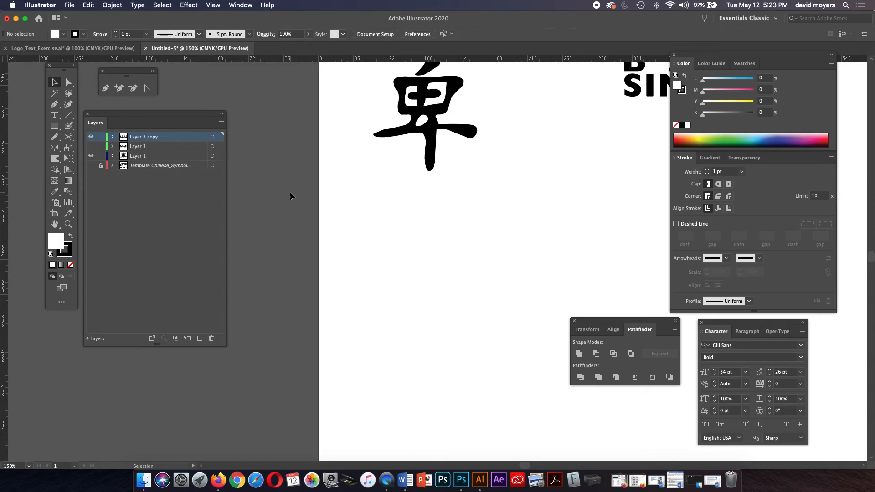
Add the point text "dF" on the blank area below the Chinese symbol.
{"action": "key", "text": "t"}
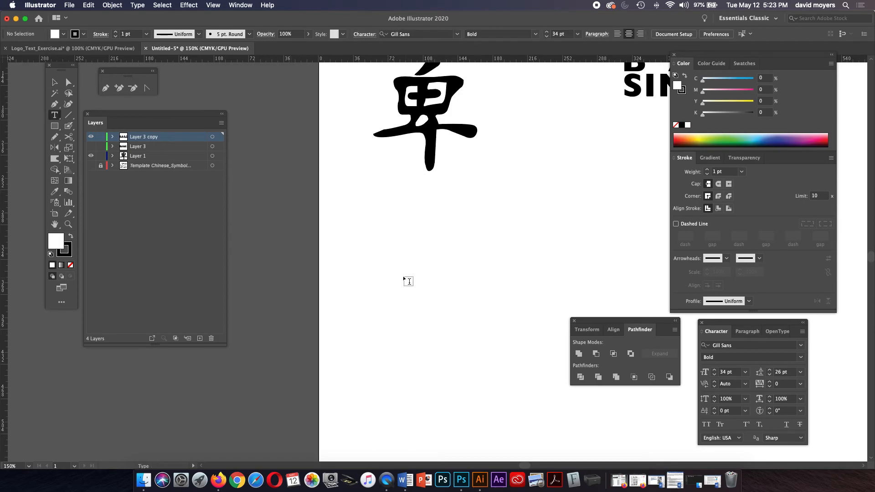
{"action": "left_click", "coordinate": [400, 274]}
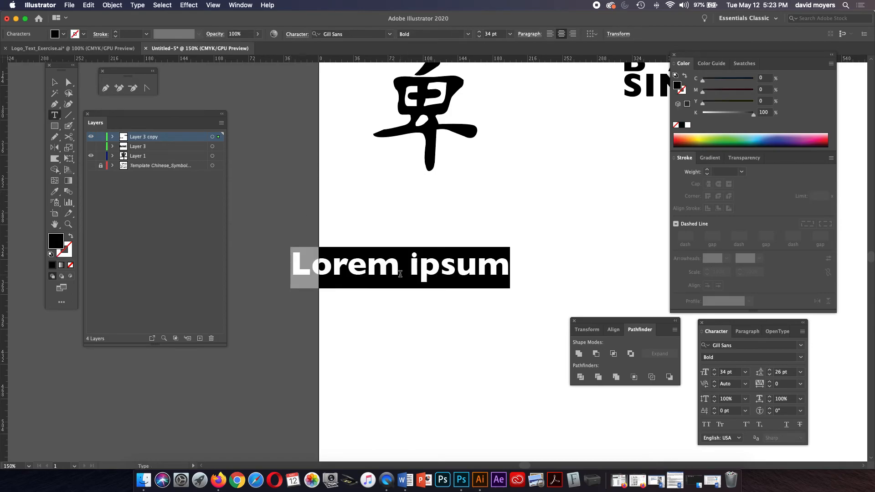
{"action": "type", "text": "d"}
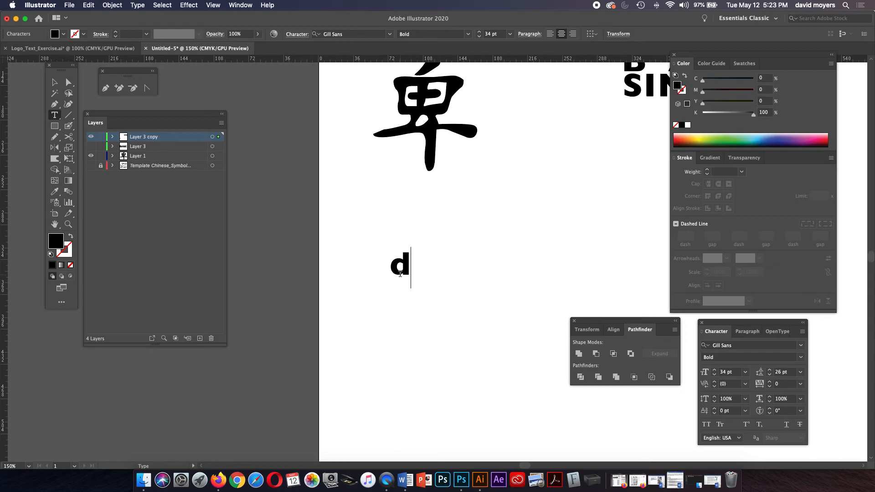
{"action": "type", "text": "F"}
Change the font of the "dF" text to Futura Bold and finish editing the text.
{"action": "left_click_drag", "start_coordinate": [419, 266], "coordinate": [379, 262]}
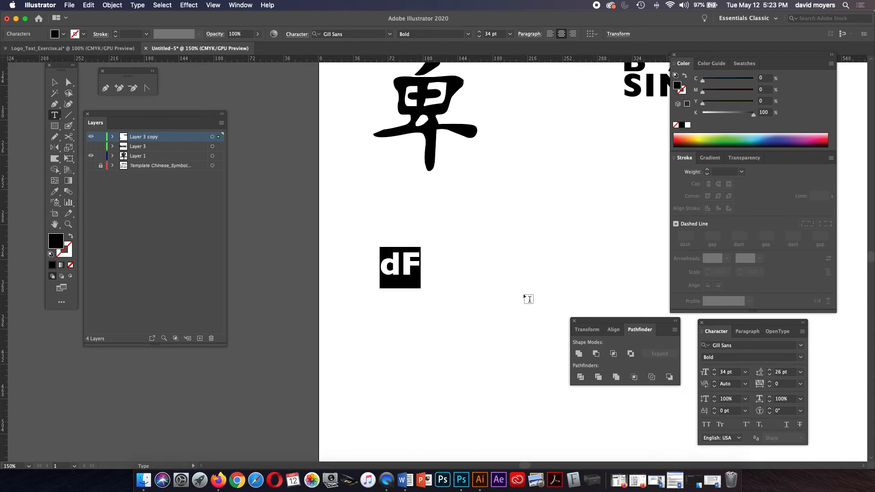
{"action": "left_click", "coordinate": [802, 349]}
{"action": "scroll", "coordinate": [727, 283], "scroll_direction": "down", "scroll_amount": 3}
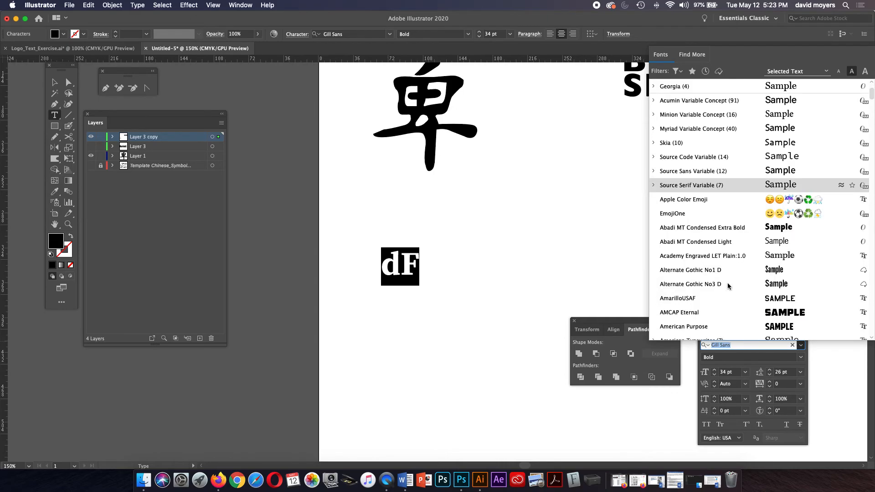
{"action": "scroll", "coordinate": [727, 284], "scroll_direction": "down", "scroll_amount": 3}
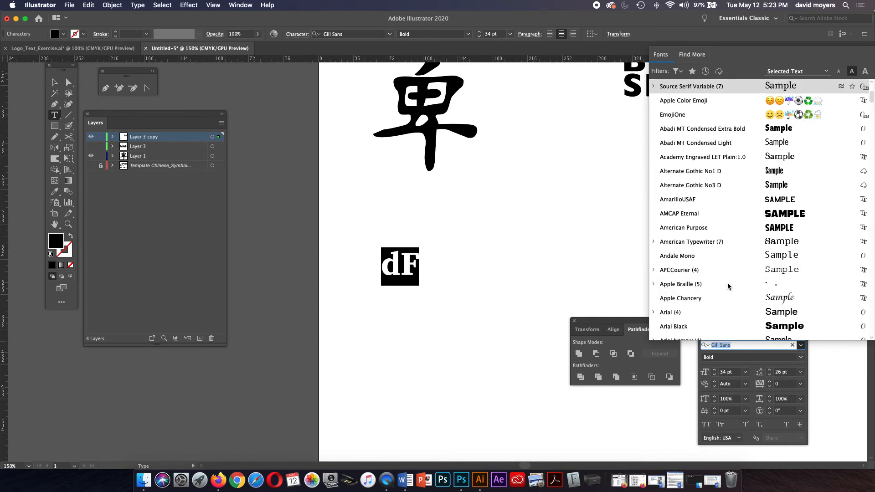
{"action": "scroll", "coordinate": [727, 286], "scroll_direction": "down", "scroll_amount": 3}
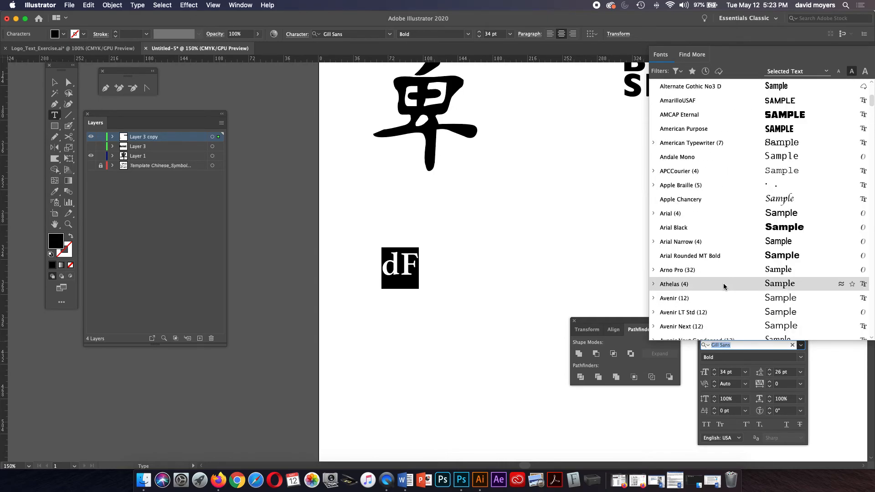
{"action": "scroll", "coordinate": [723, 286], "scroll_direction": "down", "scroll_amount": 3}
{"action": "scroll", "coordinate": [723, 286], "scroll_direction": "down", "scroll_amount": 3}
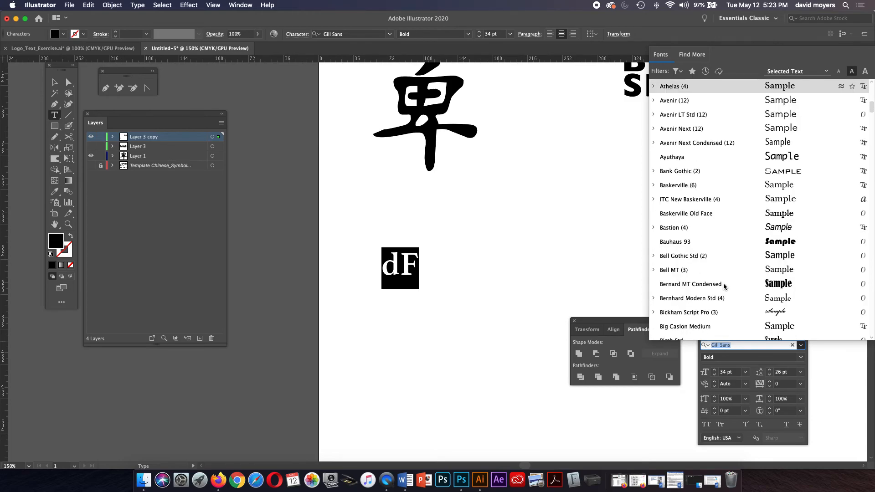
{"action": "scroll", "coordinate": [723, 286], "scroll_direction": "down", "scroll_amount": 9}
{"action": "scroll", "coordinate": [723, 286], "scroll_direction": "down", "scroll_amount": 15}
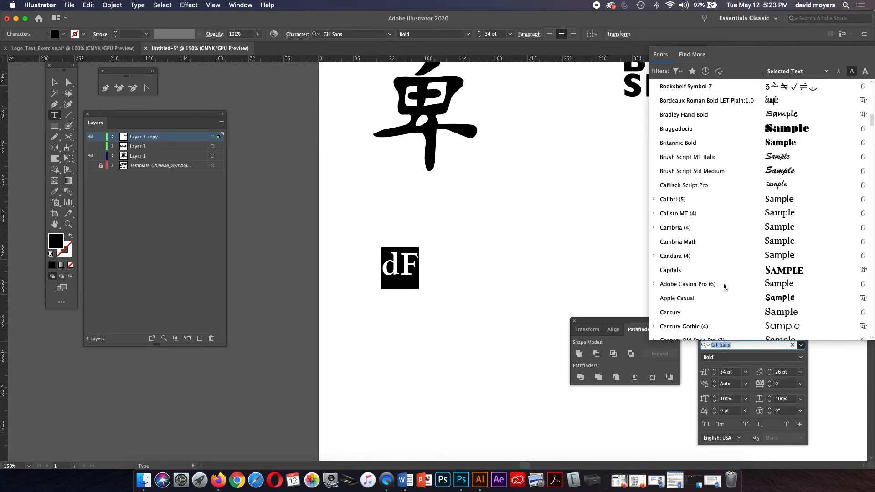
{"action": "scroll", "coordinate": [723, 283], "scroll_direction": "down", "scroll_amount": 6}
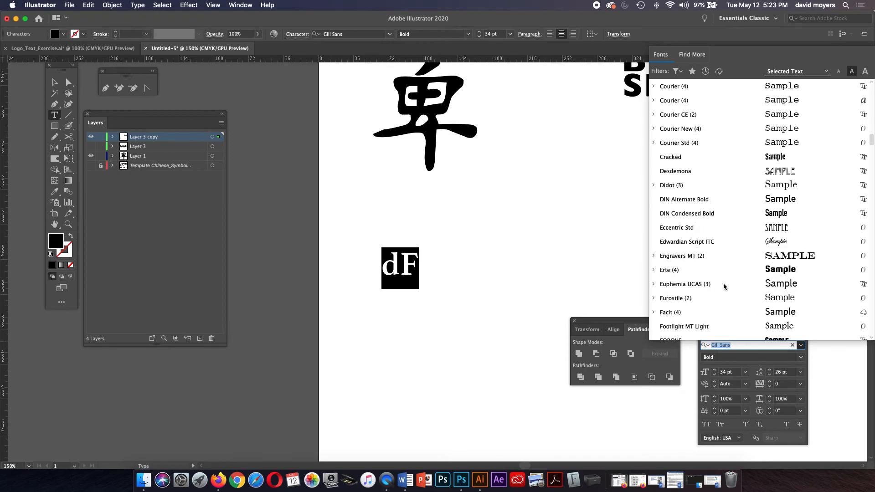
{"action": "scroll", "coordinate": [723, 283], "scroll_direction": "down", "scroll_amount": 3}
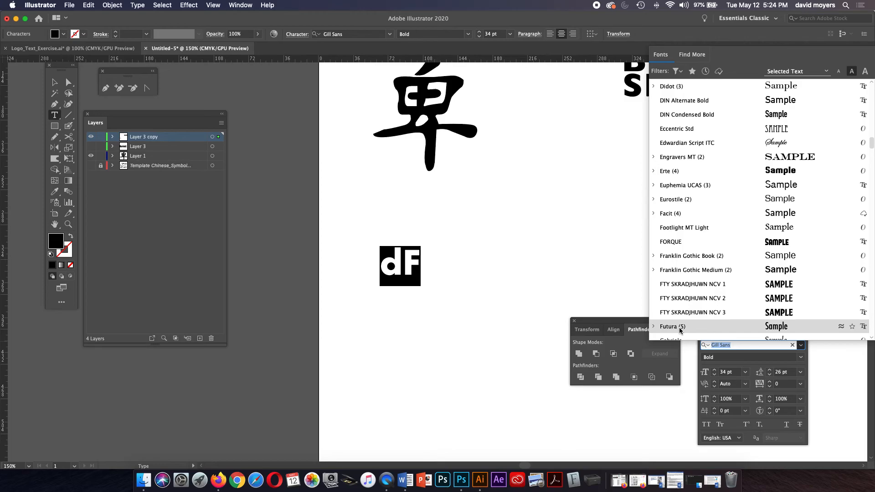
{"action": "left_click", "coordinate": [654, 326]}
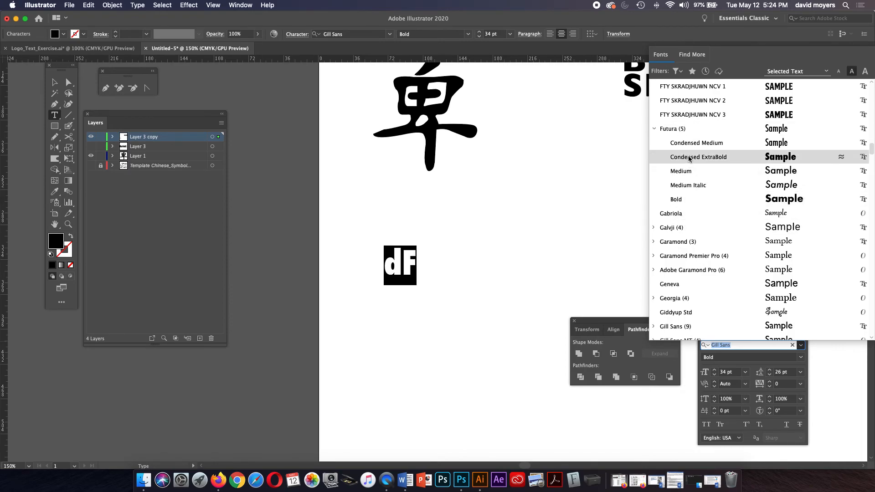
{"action": "left_click", "coordinate": [682, 199]}
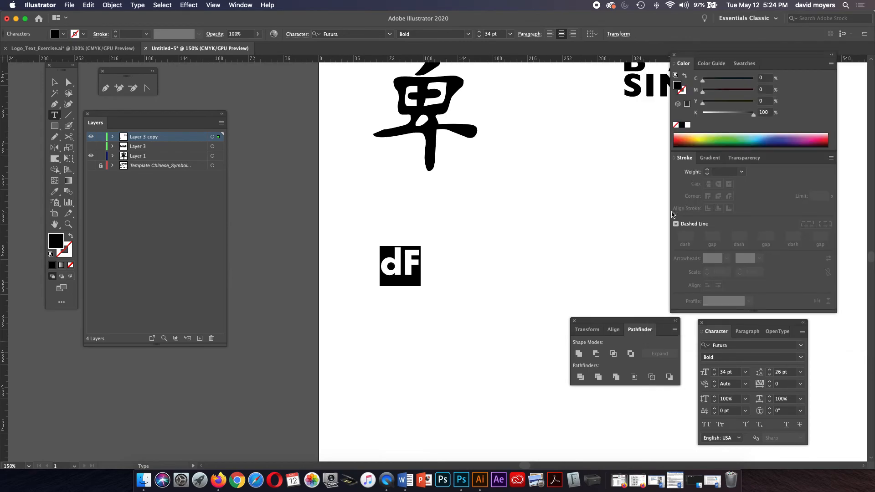
{"action": "left_click", "coordinate": [404, 273]}
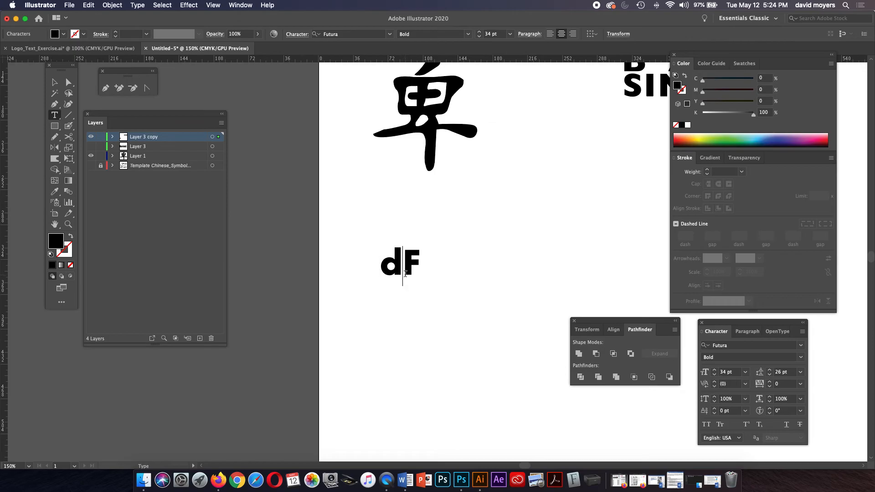
{"action": "key", "text": "Escape"}
Shift the "dF" text slightly down and to the right on the artboard.
{"action": "key", "text": "z"}
{"action": "left_click", "coordinate": [427, 272]}
{"action": "left_click", "coordinate": [425, 269]}
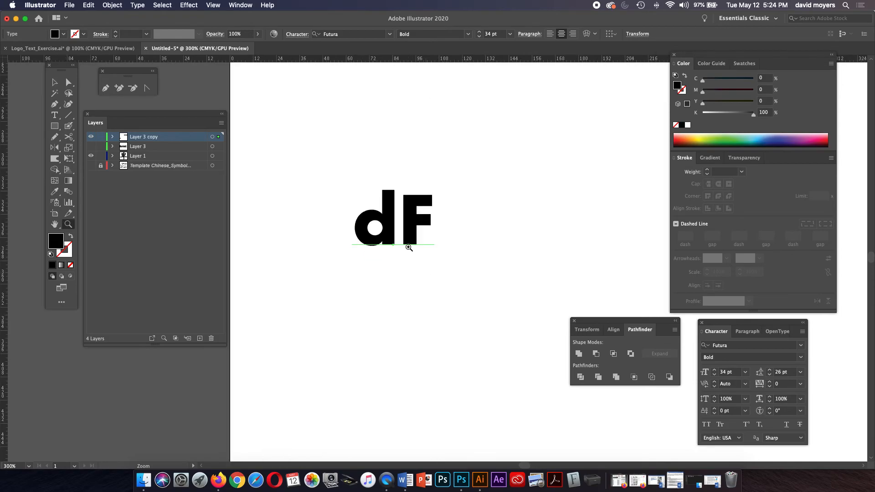
{"action": "left_click", "coordinate": [54, 94]}
{"action": "left_click", "coordinate": [55, 83]}
{"action": "left_click_drag", "start_coordinate": [407, 238], "coordinate": [418, 253]}
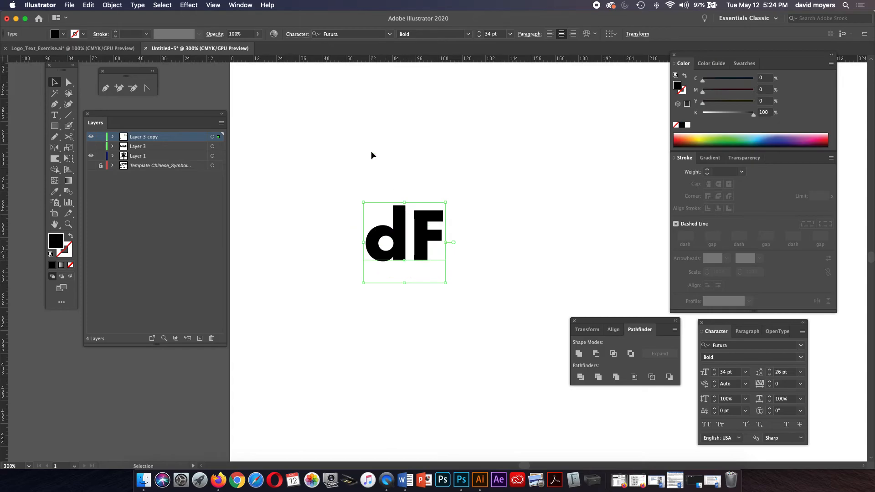
Convert the "dF" text to outlines and reselect the resulting letter shapes.
{"action": "left_click", "coordinate": [116, 5]}
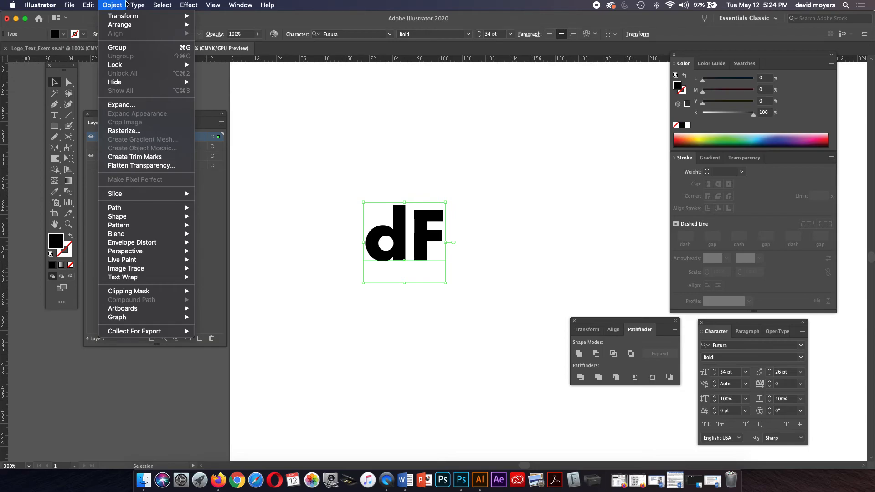
{"action": "mouse_move", "coordinate": [137, 6]}
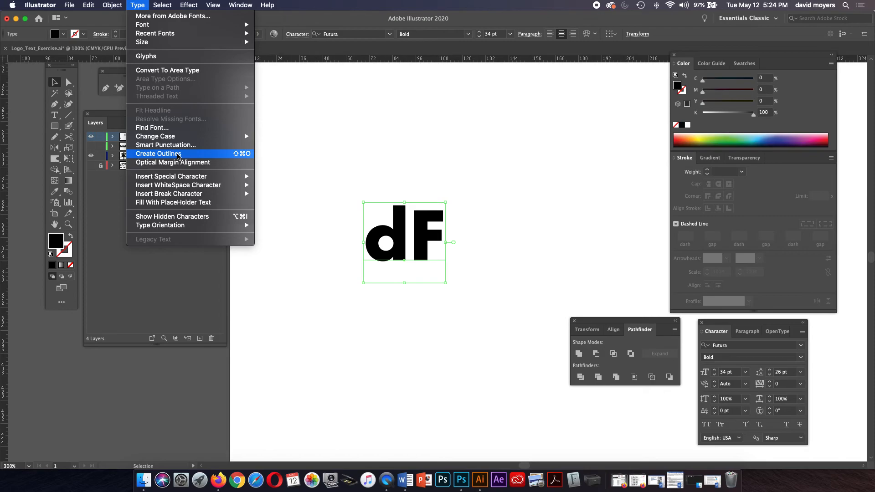
{"action": "left_click", "coordinate": [177, 153]}
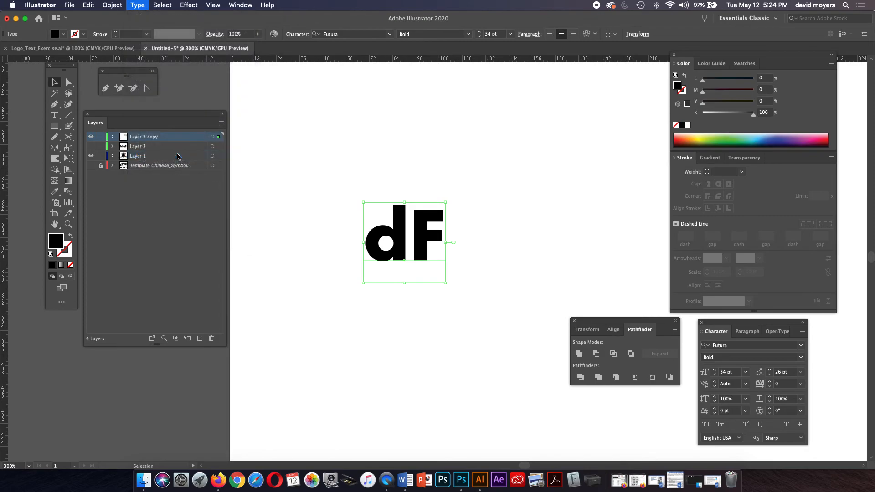
{"action": "left_click", "coordinate": [296, 161]}
{"action": "left_click", "coordinate": [396, 234]}
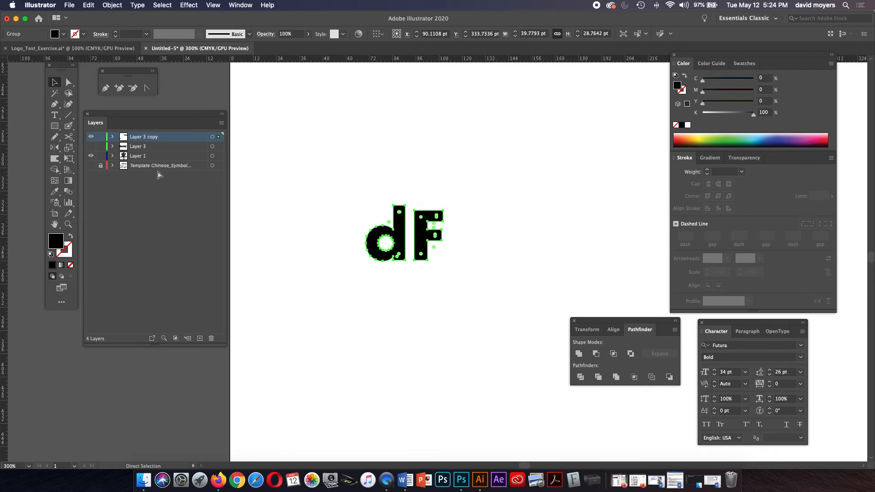
Toggle the visibility of Layer 3 copy off and on to check which artwork it contains.
{"action": "key", "text": "super+1"}
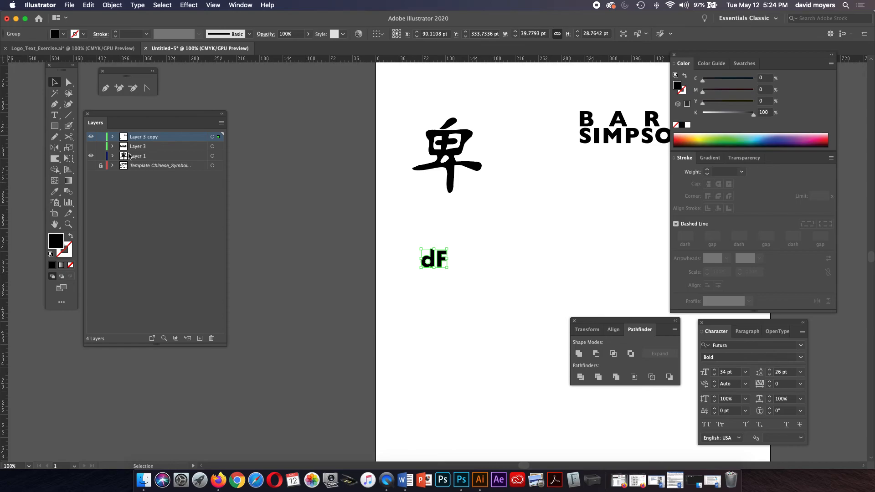
{"action": "left_click", "coordinate": [91, 137]}
{"action": "left_click", "coordinate": [91, 138]}
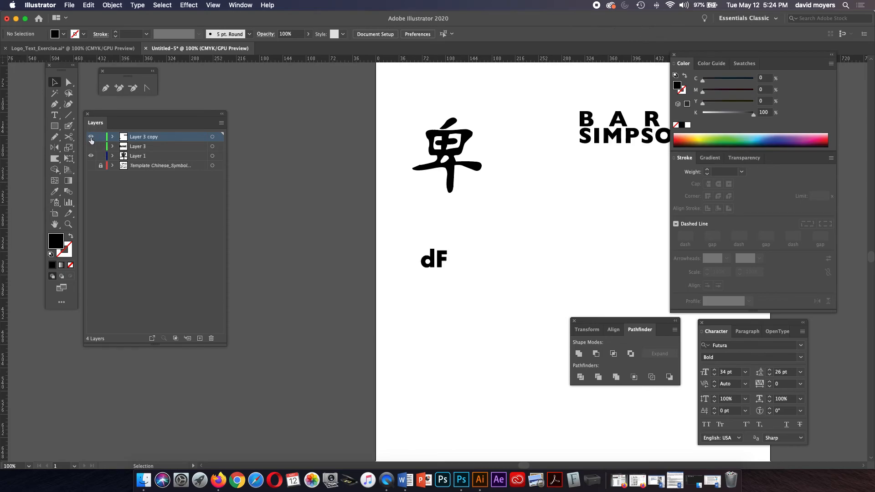
{"action": "left_click", "coordinate": [91, 137]}
{"action": "left_click", "coordinate": [91, 137]}
Select the outlined "dF" lettering below the Chinese symbol.
{"action": "left_click", "coordinate": [68, 224]}
{"action": "left_click", "coordinate": [476, 260]}
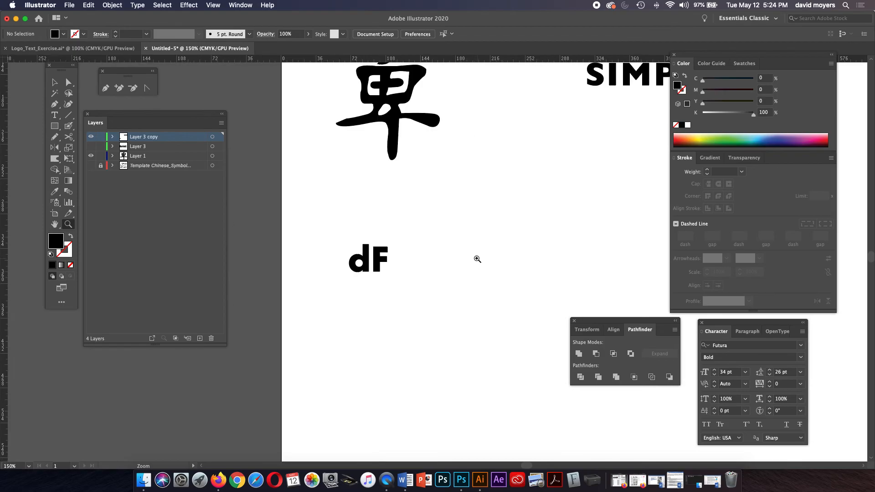
{"action": "left_click", "coordinate": [410, 260]}
{"action": "left_click", "coordinate": [411, 263]}
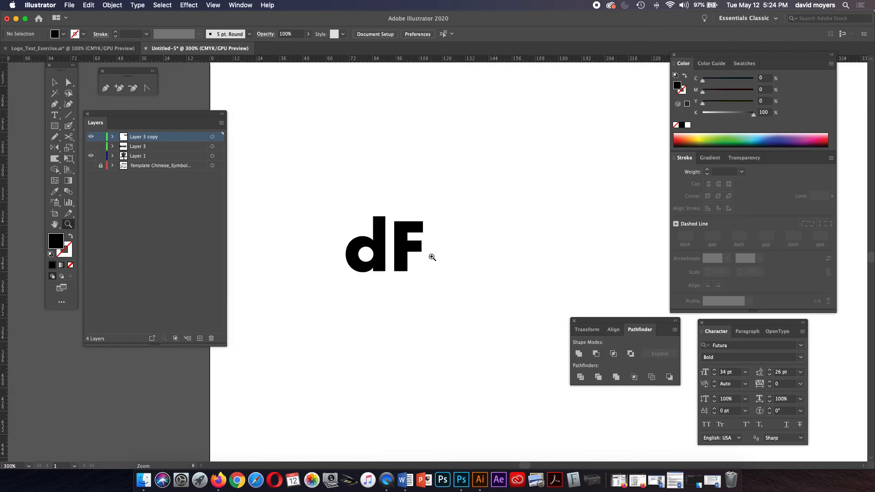
{"action": "left_click", "coordinate": [431, 258]}
{"action": "left_click_drag", "start_coordinate": [431, 254], "coordinate": [429, 233]}
{"action": "left_click", "coordinate": [54, 82]}
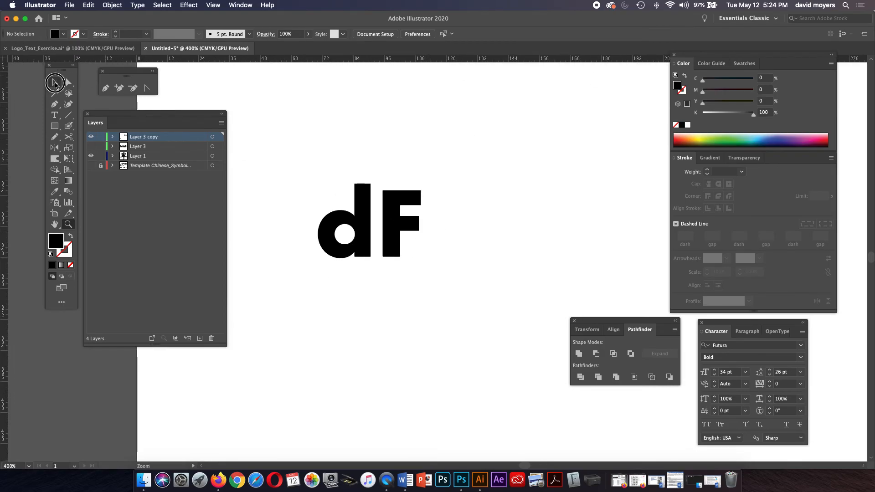
{"action": "left_click", "coordinate": [359, 223]}
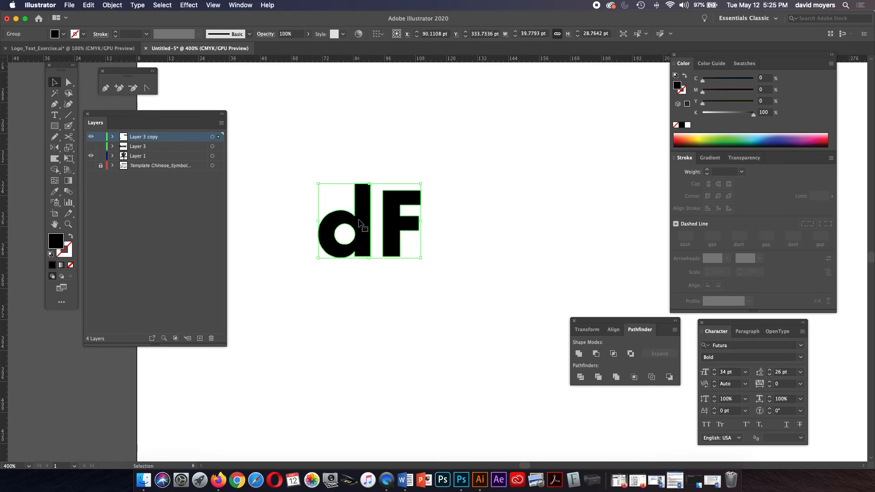
Set the highlight color of the Layer 3 copy layer to Brick Red.
{"action": "double_click", "coordinate": [170, 137]}
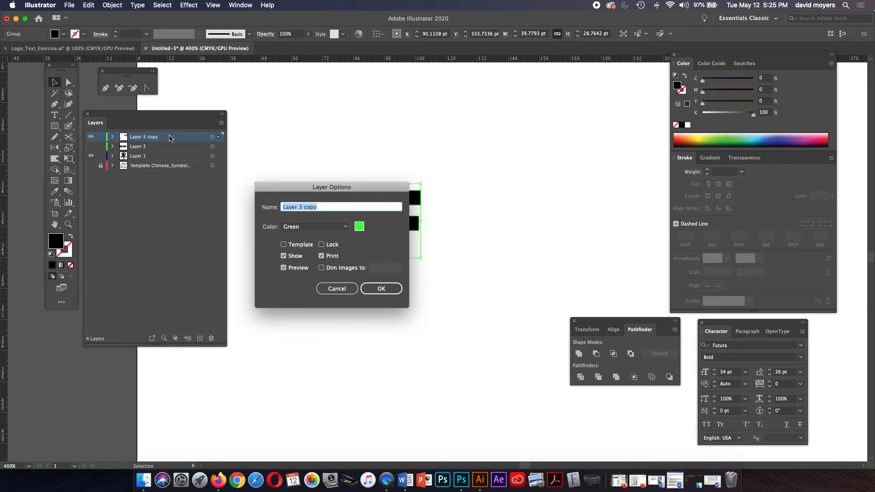
{"action": "left_click", "coordinate": [301, 228]}
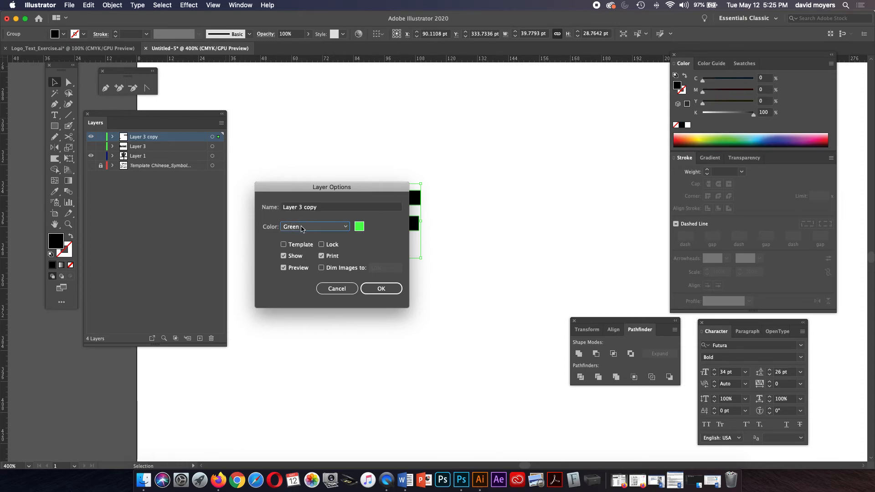
{"action": "left_click", "coordinate": [302, 228]}
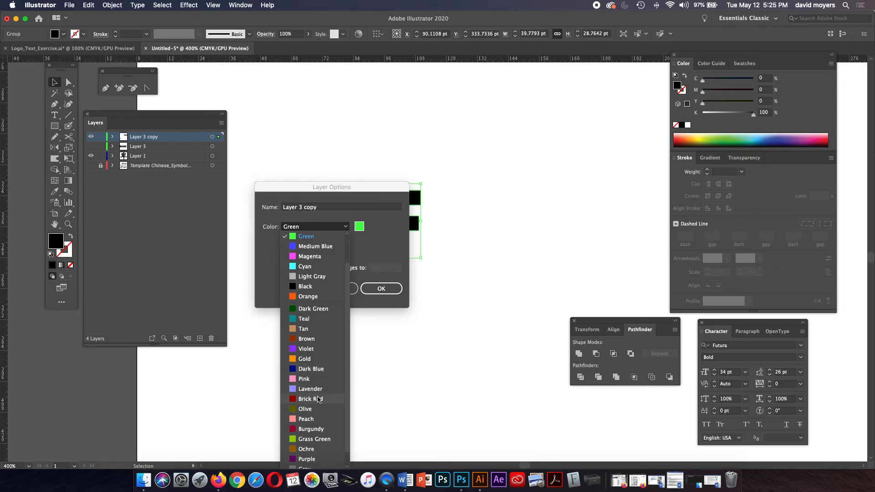
{"action": "left_click", "coordinate": [320, 399]}
{"action": "left_click", "coordinate": [374, 289]}
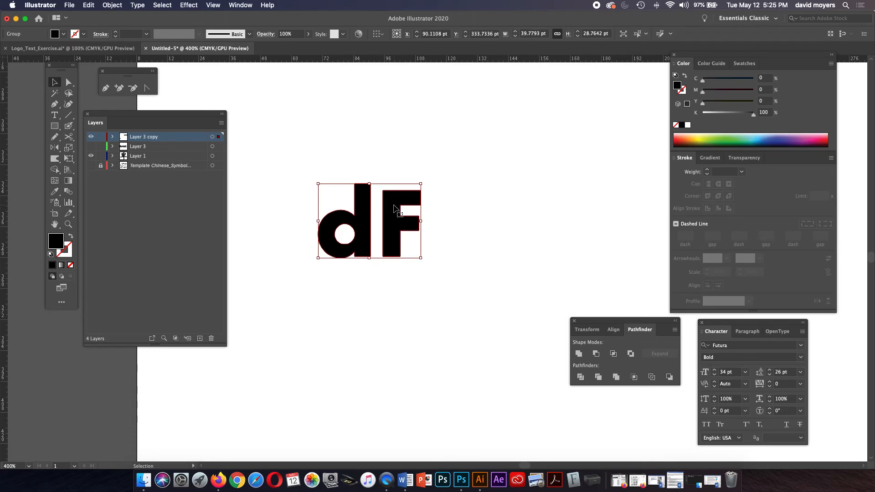
Shift the "dF" group about 5 pt to the right and 2 pt up.
{"action": "left_click", "coordinate": [385, 154]}
{"action": "left_click", "coordinate": [391, 195]}
{"action": "left_click_drag", "start_coordinate": [391, 195], "coordinate": [404, 191]}
Inspect the "dF" letter paths in outline view and return to the filled preview.
{"action": "key", "text": "a"}
{"action": "key", "text": "ctrl+y"}
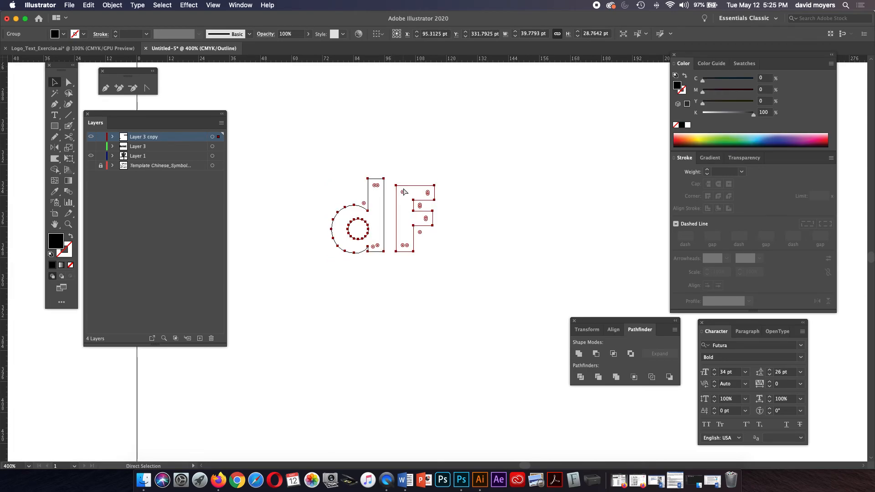
{"action": "key", "text": "v"}
{"action": "key", "text": "a"}
{"action": "key", "text": "ctrl+y"}
{"action": "key", "text": "v"}
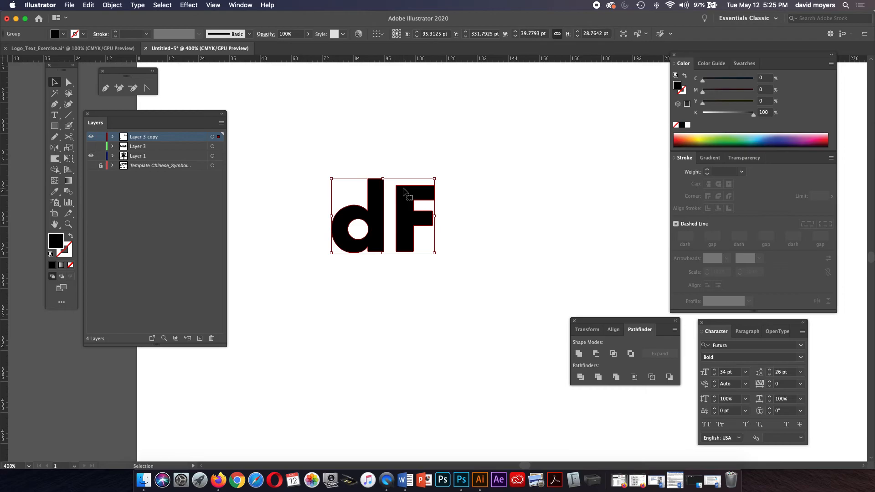
Ungroup the "dF" lettering so each letter can be moved on its own, and deselect it.
{"action": "left_click", "coordinate": [117, 5]}
{"action": "mouse_move", "coordinate": [135, 62]}
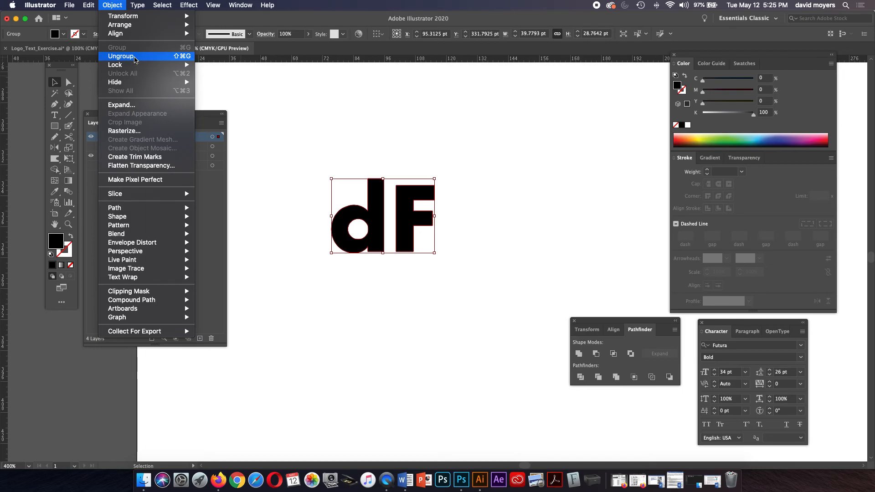
{"action": "left_click", "coordinate": [135, 56]}
{"action": "left_click", "coordinate": [309, 93]}
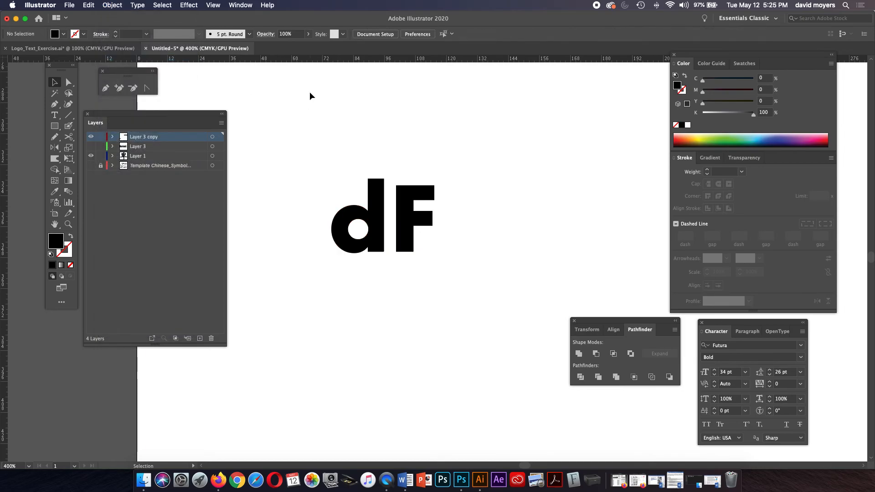
Stack the F on top of the d's stem, overlapping it, with the right edges of both stems roughly lined up.
{"action": "left_click_drag", "start_coordinate": [402, 214], "coordinate": [375, 169]}
{"action": "key", "text": "z"}
{"action": "left_click", "coordinate": [412, 204]}
{"action": "left_click", "coordinate": [398, 276]}
{"action": "left_click_drag", "start_coordinate": [416, 262], "coordinate": [395, 268]}
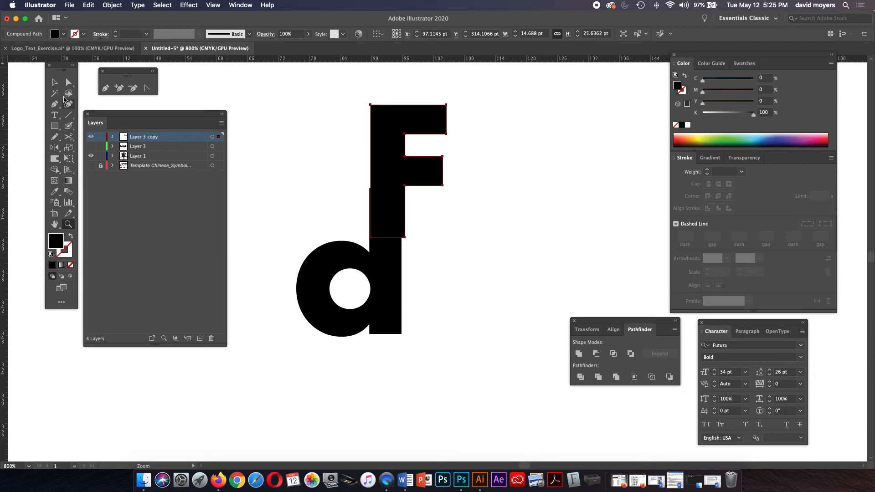
{"action": "left_click", "coordinate": [55, 82]}
{"action": "left_click_drag", "start_coordinate": [388, 176], "coordinate": [385, 175]}
{"action": "left_click", "coordinate": [460, 250]}
{"action": "left_click_drag", "start_coordinate": [395, 219], "coordinate": [394, 205]}
Switch the artwork to outline view and nudge the F slightly left over the d's stem.
{"action": "key", "text": "z"}
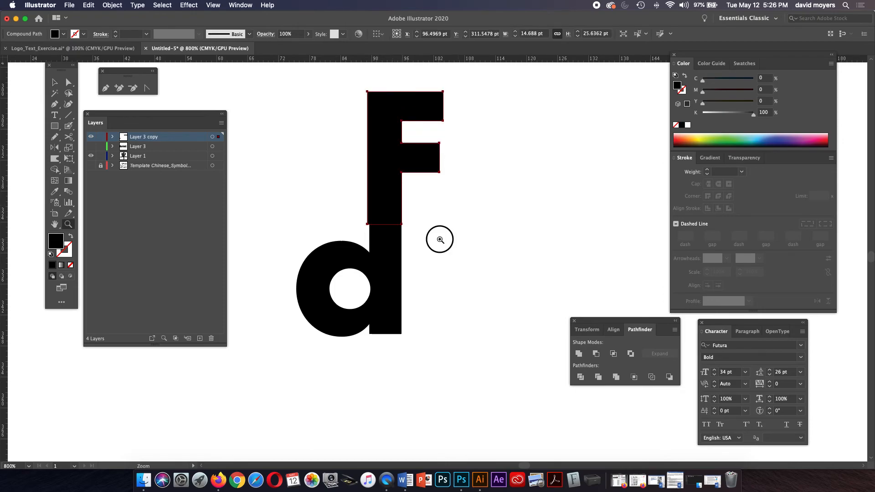
{"action": "left_click", "coordinate": [440, 239]}
{"action": "left_click_drag", "start_coordinate": [392, 241], "coordinate": [425, 248]}
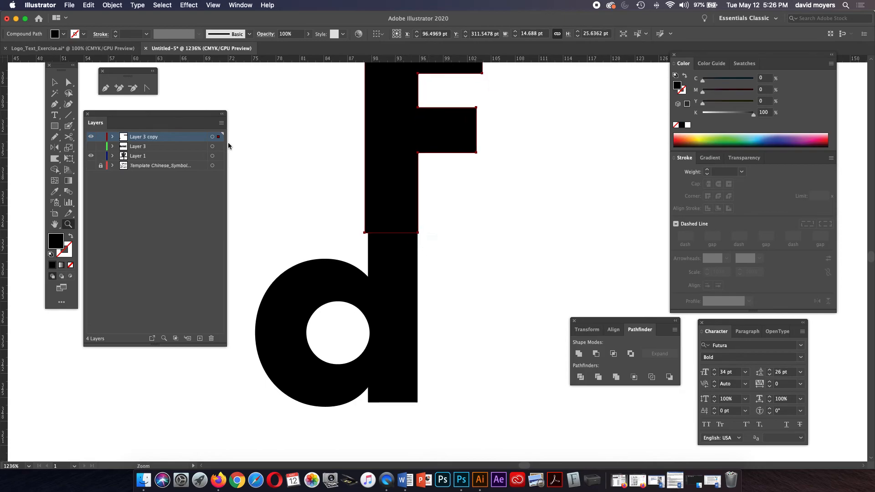
{"action": "left_click", "coordinate": [55, 82]}
{"action": "left_click", "coordinate": [291, 133]}
{"action": "left_click_drag", "start_coordinate": [398, 185], "coordinate": [396, 186]}
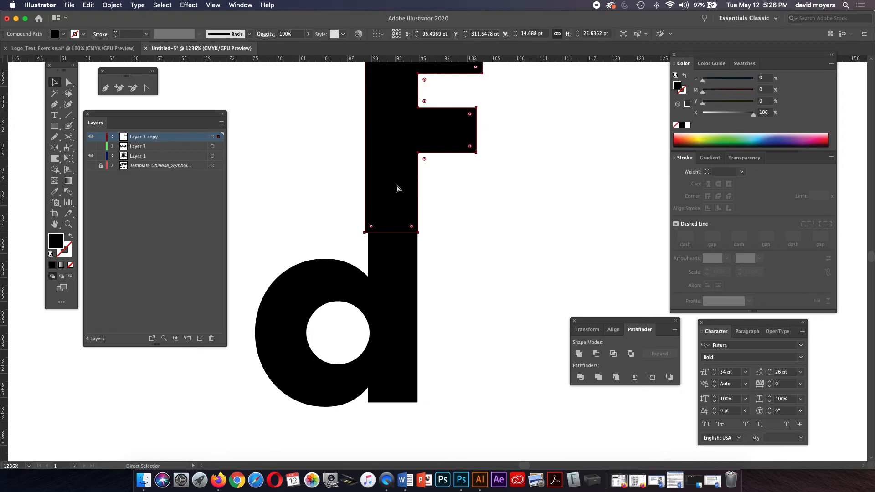
{"action": "key", "text": "super+y"}
{"action": "key", "text": "z"}
{"action": "left_click", "coordinate": [424, 203]}
{"action": "left_click", "coordinate": [440, 264]}
{"action": "left_click", "coordinate": [54, 82]}
{"action": "left_click_drag", "start_coordinate": [424, 148], "coordinate": [423, 149]}
Turn on Snap to Point and shift the F slightly right to match its stem's right edge to the d's.
{"action": "left_click", "coordinate": [218, 5]}
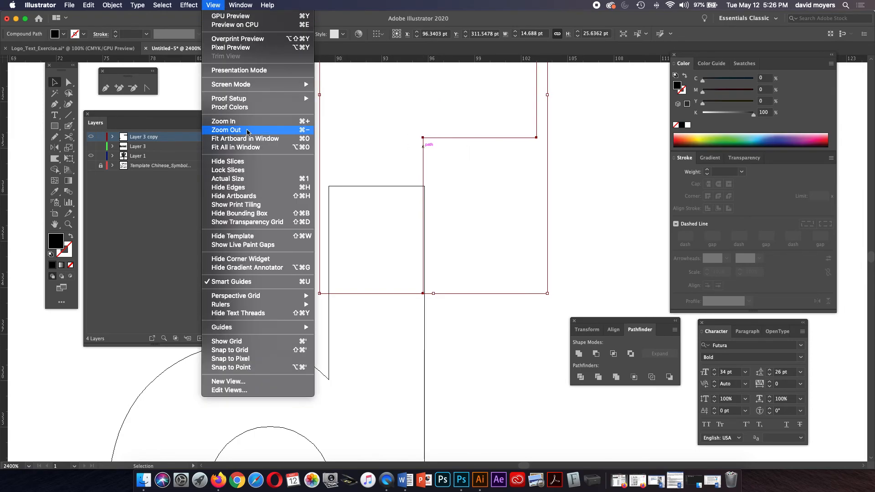
{"action": "mouse_move", "coordinate": [272, 306]}
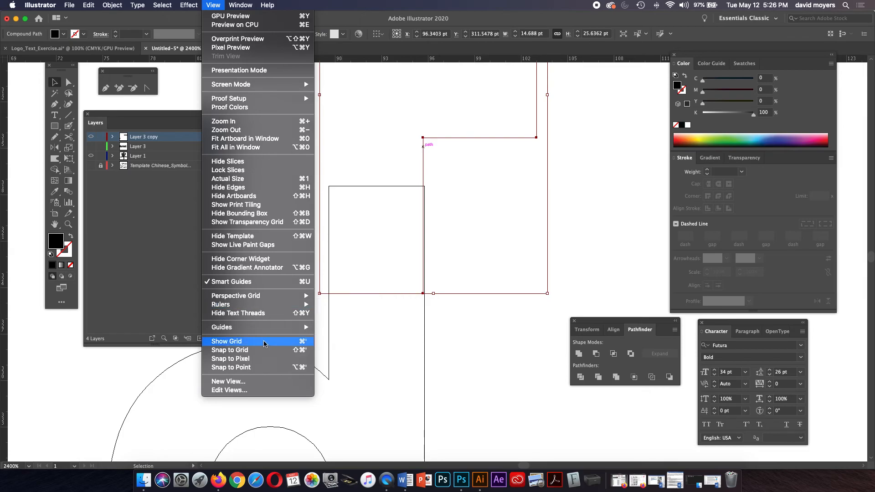
{"action": "left_click", "coordinate": [254, 368]}
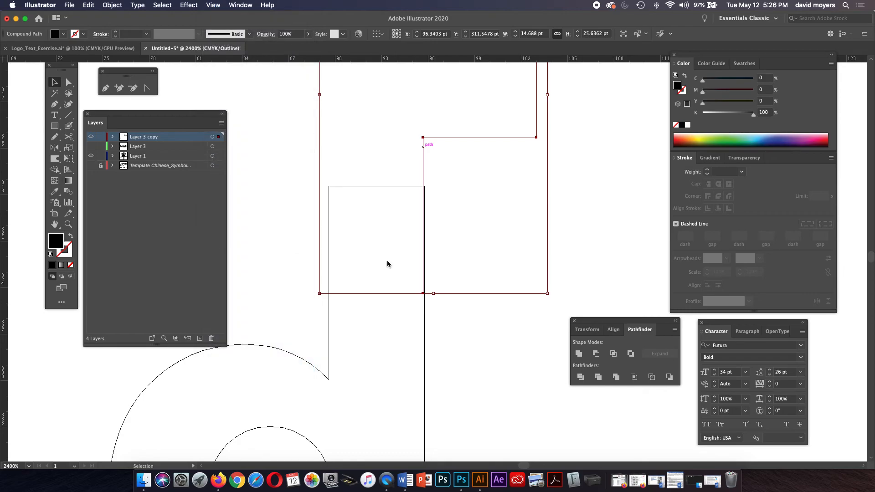
{"action": "left_click", "coordinate": [427, 163]}
{"action": "left_click_drag", "start_coordinate": [424, 163], "coordinate": [426, 165]}
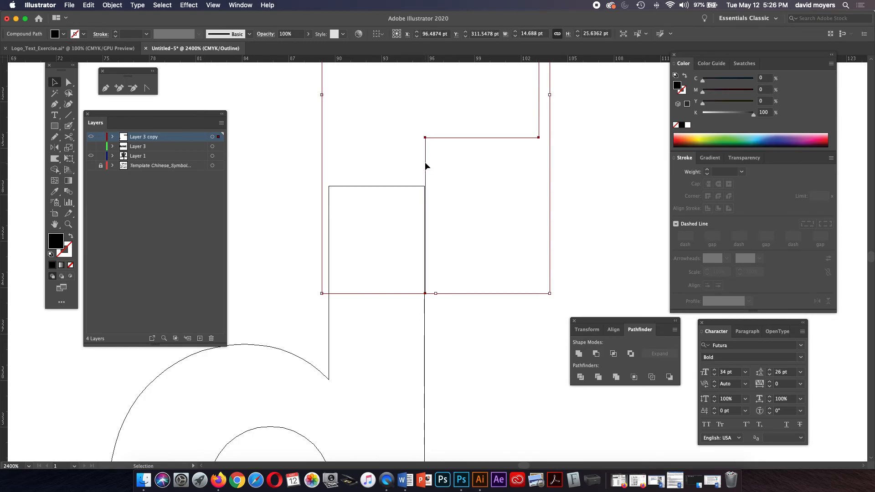
Isolate the d's compound path and move it slightly right until its stem edge meets the F's right stem edge.
{"action": "double_click", "coordinate": [425, 357]}
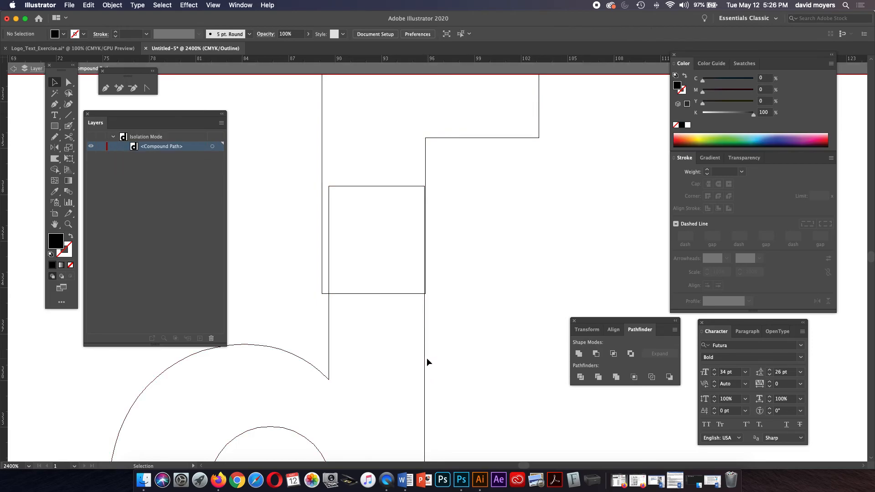
{"action": "left_click_drag", "start_coordinate": [424, 360], "coordinate": [427, 360]}
{"action": "left_click", "coordinate": [443, 328]}
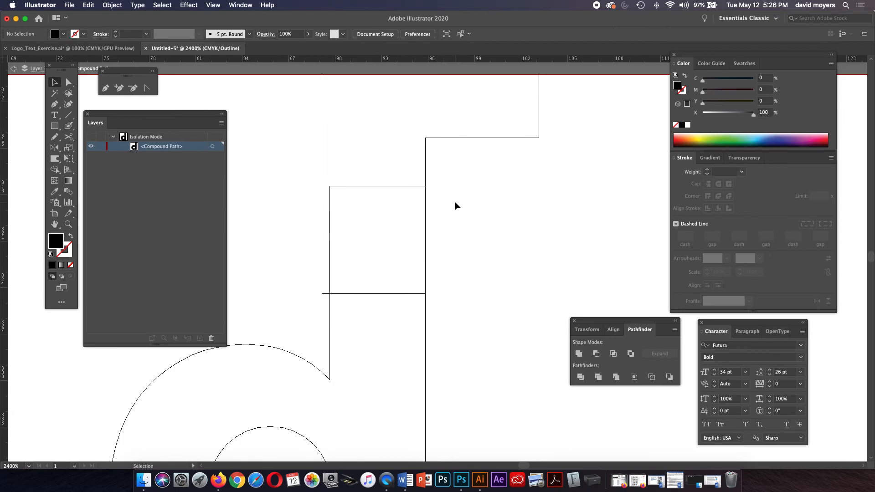
Examine up close how the right edges of the F and d stems line up.
{"action": "key", "text": "z"}
{"action": "left_click_drag", "start_coordinate": [455, 248], "coordinate": [405, 375]}
{"action": "left_click", "coordinate": [445, 222]}
{"action": "left_click", "coordinate": [392, 295]}
{"action": "left_click", "coordinate": [272, 351]}
{"action": "left_click_drag", "start_coordinate": [442, 242], "coordinate": [444, 338]}
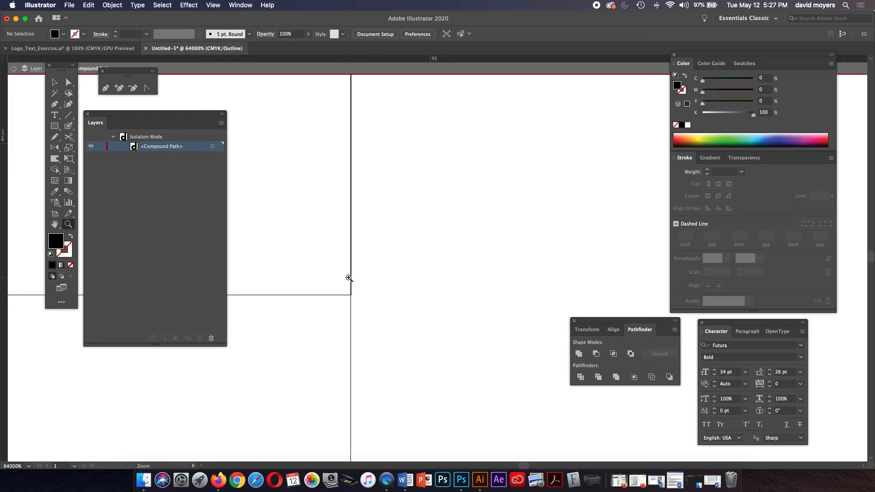
{"action": "key", "text": "super+minus"}
{"action": "key", "text": "super+minus"}
{"action": "key", "text": "super+minus"}
{"action": "key", "text": "super+minus"}
{"action": "key", "text": "super+minus"}
{"action": "key", "text": "super+minus"}
{"action": "key", "text": "super+minus"}
{"action": "key", "text": "super+minus"}
{"action": "key", "text": "super+minus"}
{"action": "key", "text": "super+minus"}
{"action": "left_click_drag", "start_coordinate": [365, 260], "coordinate": [351, 322]}
{"action": "left_click_drag", "start_coordinate": [371, 254], "coordinate": [361, 273]}
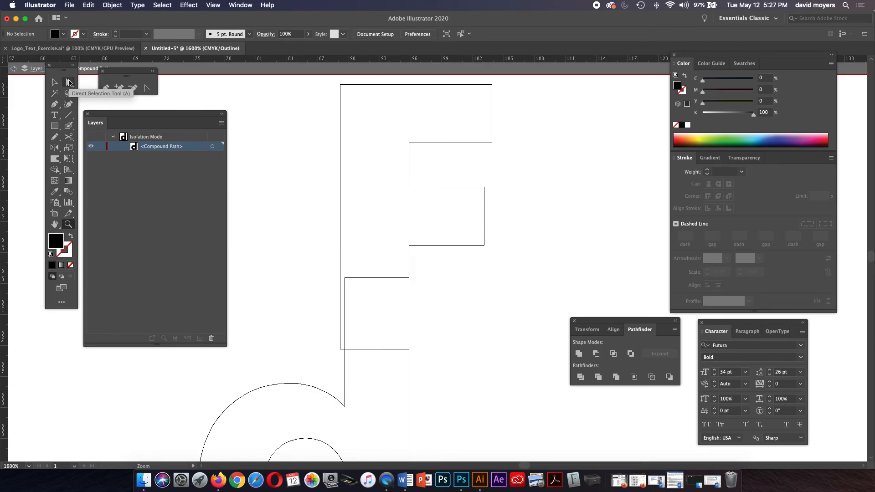
Move the floating tool panels off the isolation bar and exit isolation mode back to the full artwork.
{"action": "left_click", "coordinate": [70, 83]}
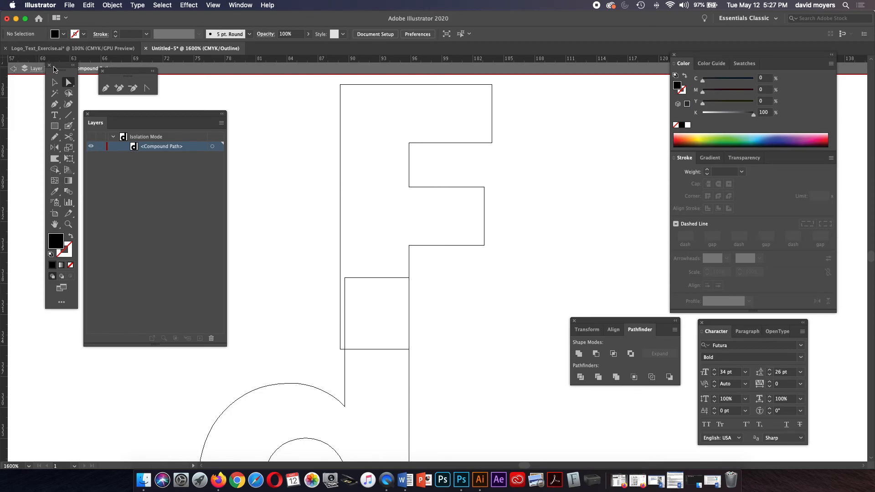
{"action": "left_click_drag", "start_coordinate": [53, 69], "coordinate": [18, 144]}
{"action": "left_click_drag", "start_coordinate": [120, 72], "coordinate": [56, 114]}
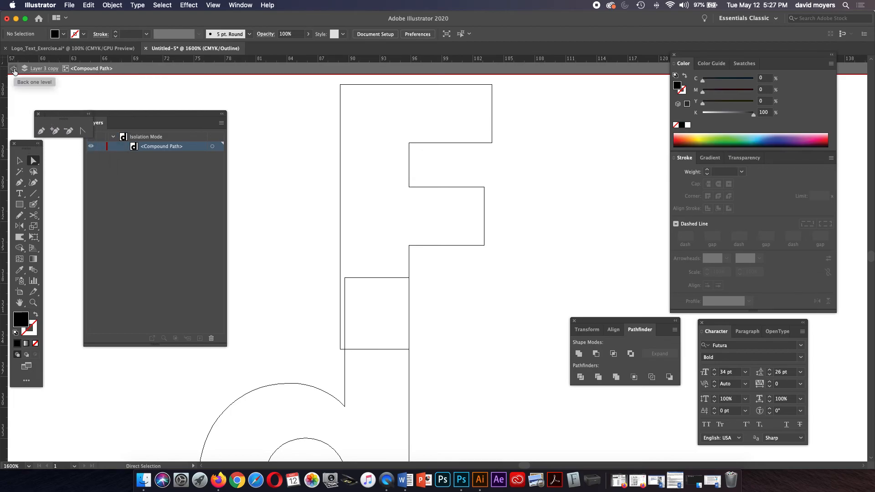
{"action": "left_click", "coordinate": [14, 71]}
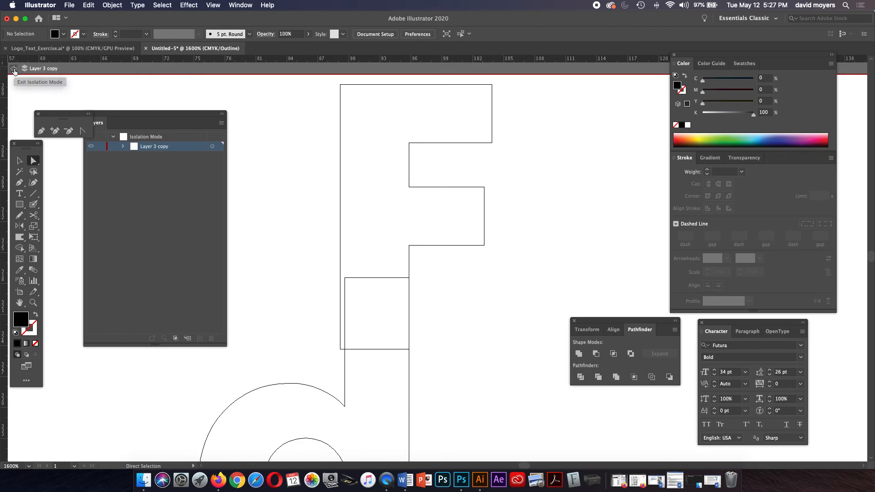
{"action": "left_click", "coordinate": [13, 70]}
Move the left edge of the F's stem right toward the d's left stem edge using Direct Selection.
{"action": "left_click", "coordinate": [340, 225]}
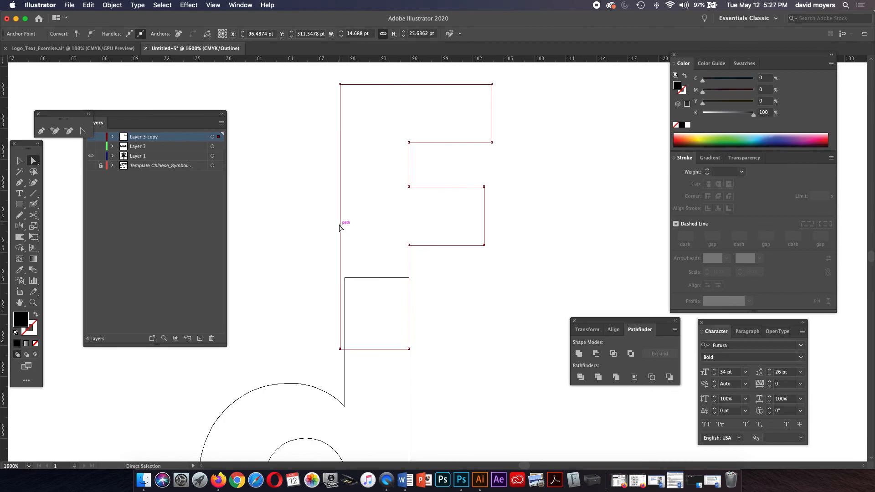
{"action": "left_click_drag", "start_coordinate": [340, 225], "coordinate": [345, 226]}
{"action": "key", "text": "shift"}
{"action": "left_click", "coordinate": [326, 240]}
Fine-tune the F's left stem edge by moving it slightly further right onto the d's left stem edge.
{"action": "key", "text": "z"}
{"action": "left_click_drag", "start_coordinate": [345, 293], "coordinate": [467, 336]}
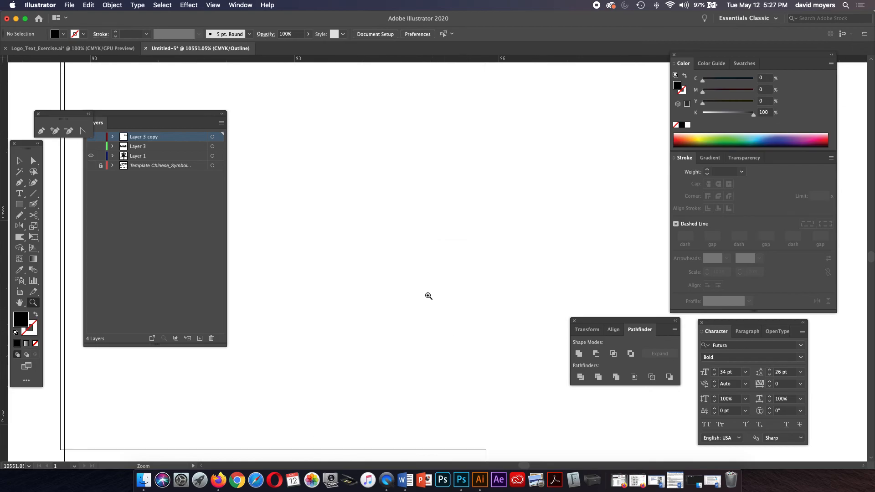
{"action": "left_click_drag", "start_coordinate": [413, 290], "coordinate": [515, 381]}
{"action": "left_click_drag", "start_coordinate": [389, 259], "coordinate": [512, 317]}
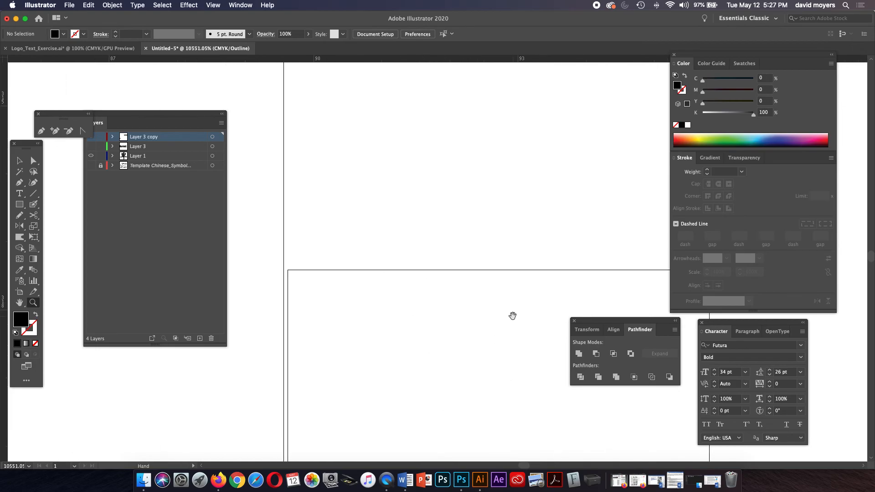
{"action": "key", "text": "super+minus"}
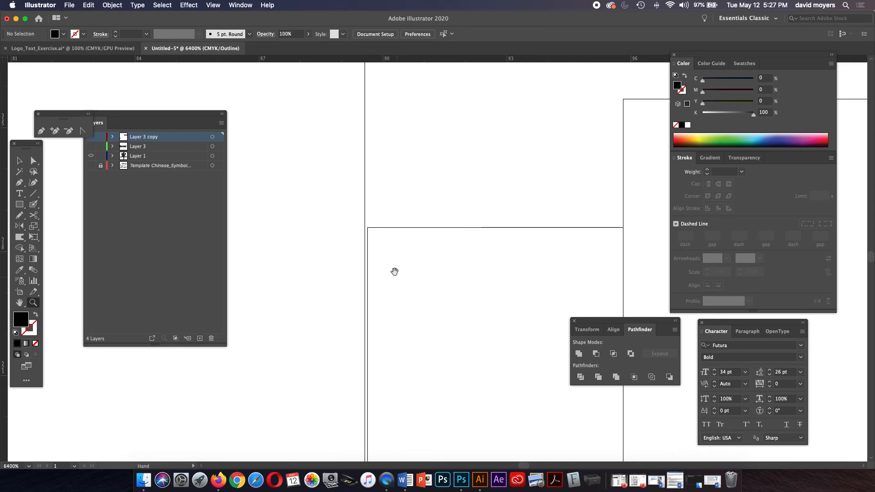
{"action": "left_click_drag", "start_coordinate": [383, 302], "coordinate": [354, 271]}
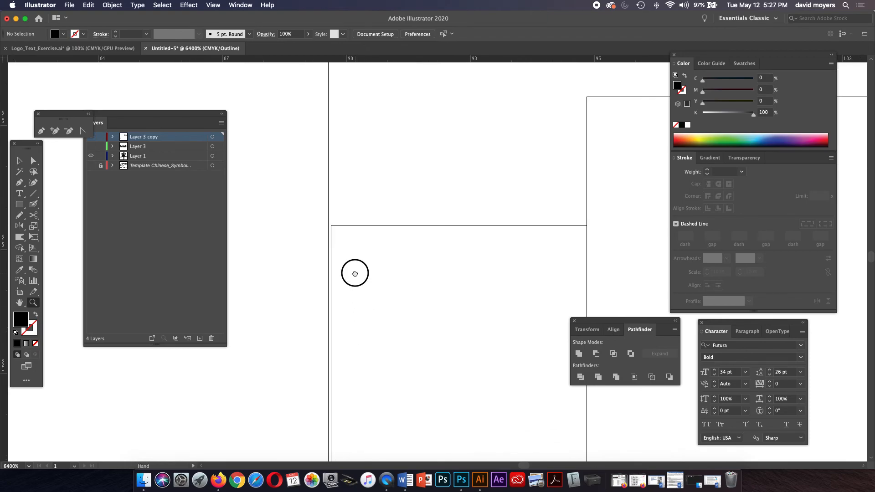
{"action": "key", "text": "super+minus"}
{"action": "left_click", "coordinate": [412, 317]}
{"action": "key", "text": "a"}
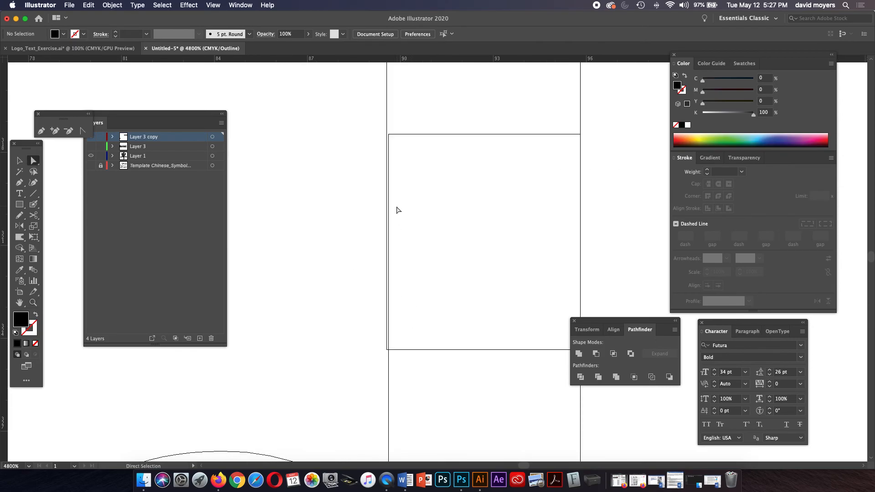
{"action": "left_click", "coordinate": [386, 134]}
{"action": "mouse_move", "coordinate": [386, 135]}
{"action": "left_mouse_down"}
{"action": "mouse_move", "coordinate": [374, 134]}
{"action": "mouse_move", "coordinate": [389, 135]}
{"action": "left_mouse_up"}
{"action": "left_click", "coordinate": [409, 168]}
Examine up close how the left edges of the F and d stems line up where the letters overlap.
{"action": "key", "text": "z"}
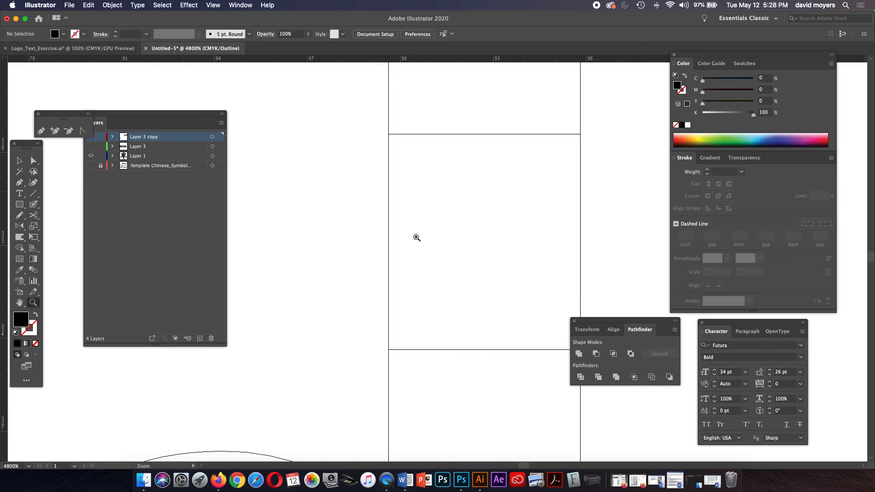
{"action": "left_click_drag", "start_coordinate": [418, 260], "coordinate": [444, 313]}
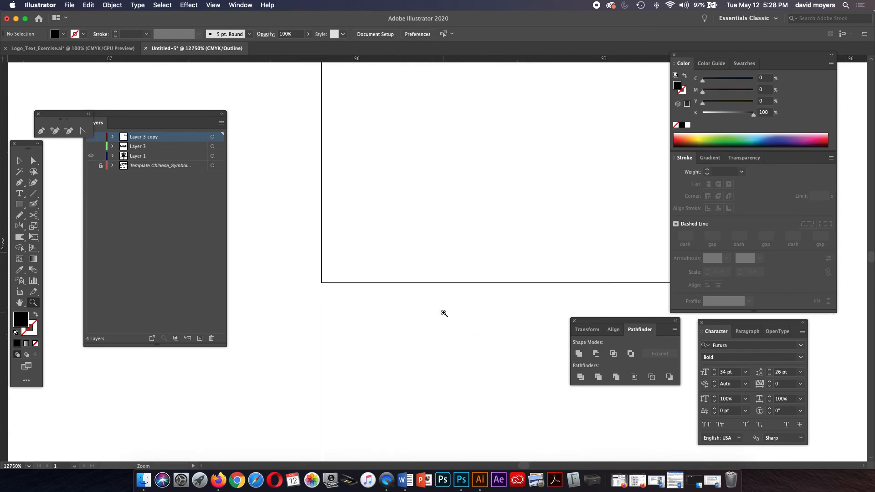
{"action": "left_click", "coordinate": [444, 313]}
{"action": "left_click", "coordinate": [336, 176]}
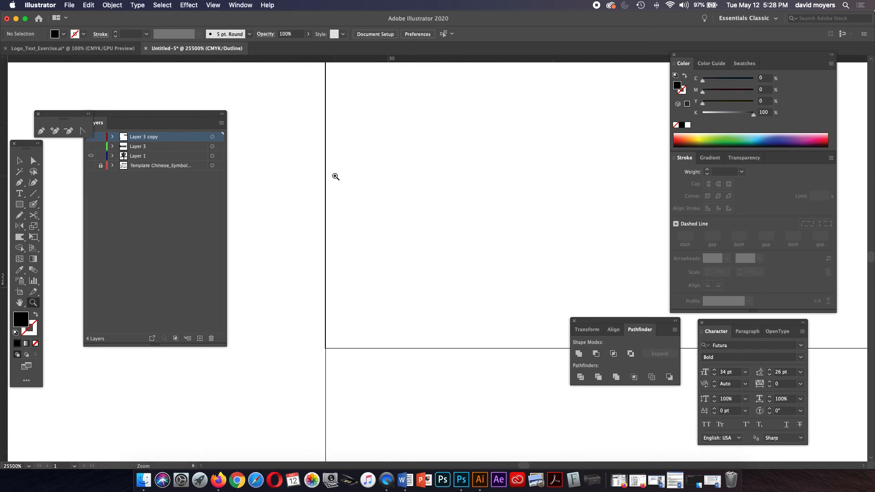
{"action": "key", "text": "super+minus"}
{"action": "key", "text": "super+minus"}
{"action": "key", "text": "super+minus"}
{"action": "key", "text": "super+minus"}
{"action": "key", "text": "super+minus"}
{"action": "key", "text": "super+minus"}
{"action": "key", "text": "super+minus"}
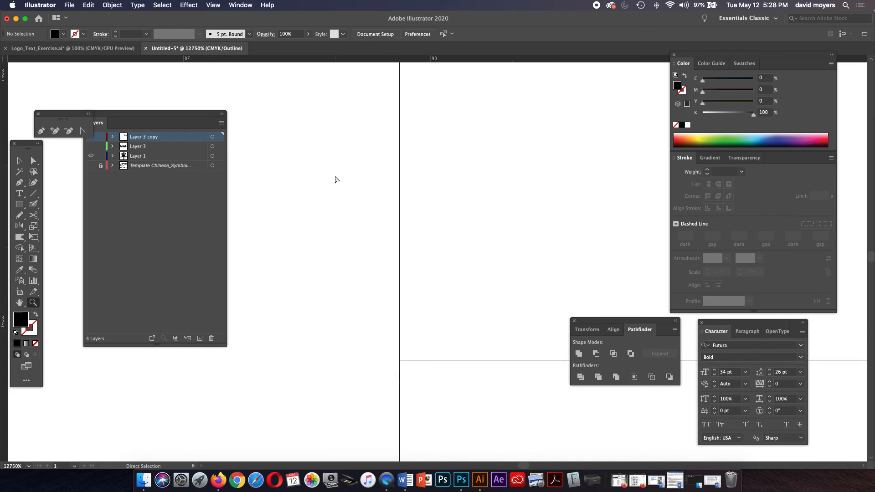
{"action": "key", "text": "super+minus"}
{"action": "key", "text": "super+minus"}
{"action": "left_click_drag", "start_coordinate": [328, 183], "coordinate": [296, 193]}
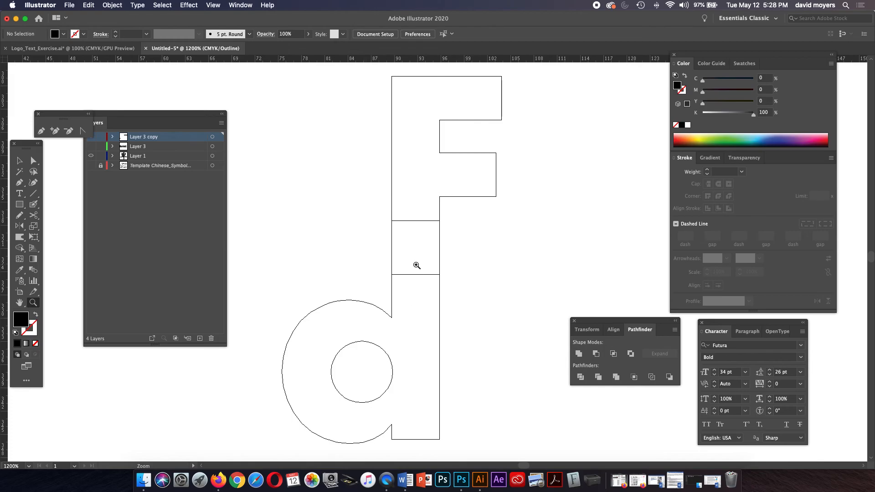
Select both letters, return to preview display and merge them into one shape with Pathfinder Unite.
{"action": "left_click", "coordinate": [19, 161]}
{"action": "left_click_drag", "start_coordinate": [363, 219], "coordinate": [451, 290]}
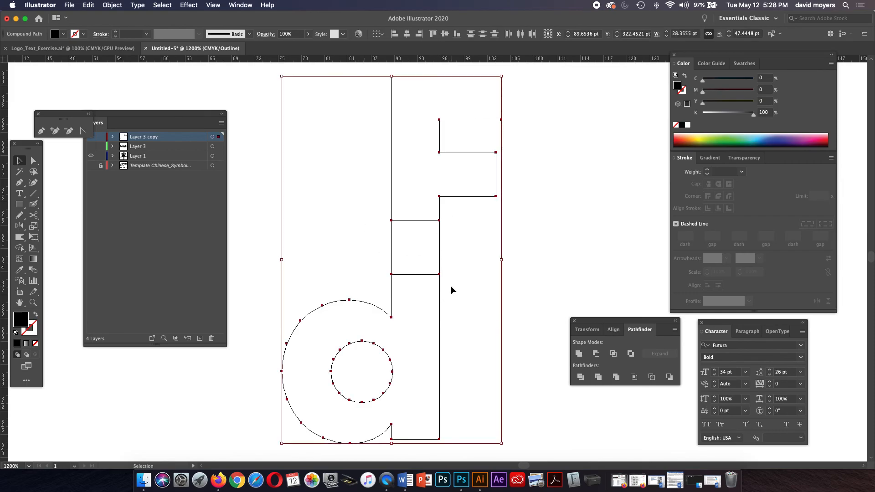
{"action": "key", "text": "a"}
{"action": "key", "text": "super+y"}
{"action": "key", "text": "v"}
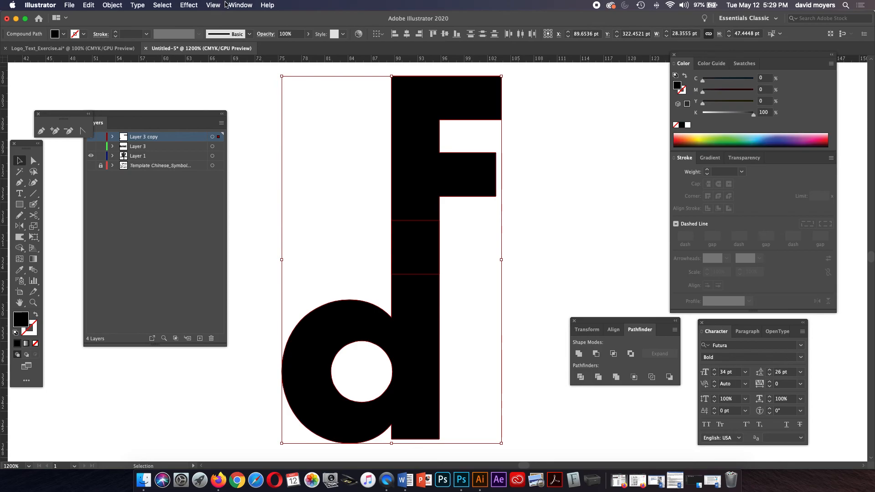
{"action": "left_click", "coordinate": [235, 6]}
{"action": "left_click", "coordinate": [234, 6]}
{"action": "left_click", "coordinate": [578, 354]}
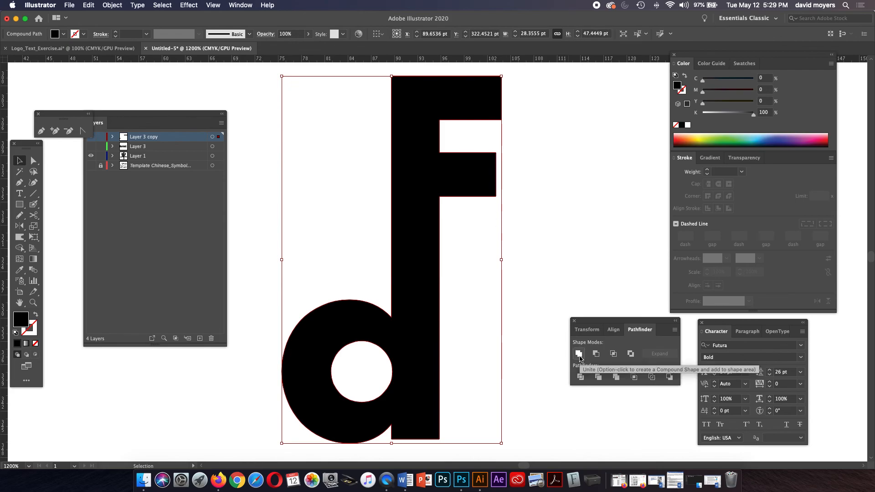
Inspect the united shape's outline up close for leftover anchor points along the stem's left edge.
{"action": "key", "text": "a"}
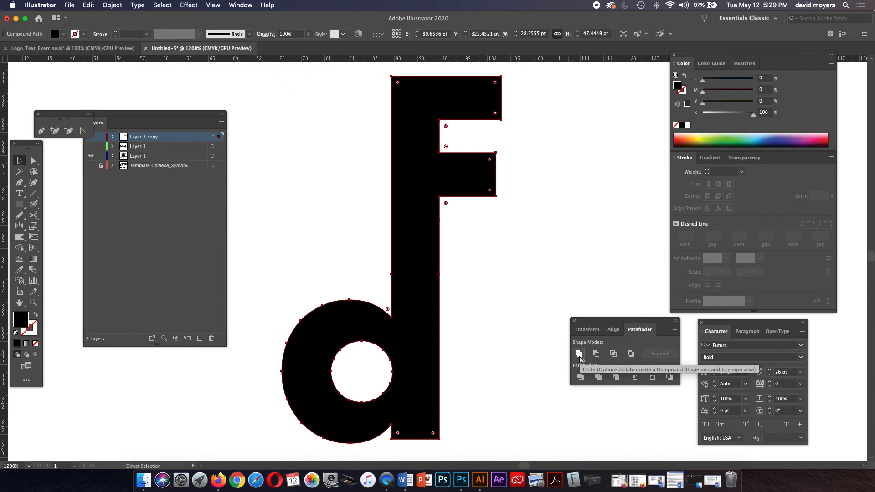
{"action": "key", "text": "super+y"}
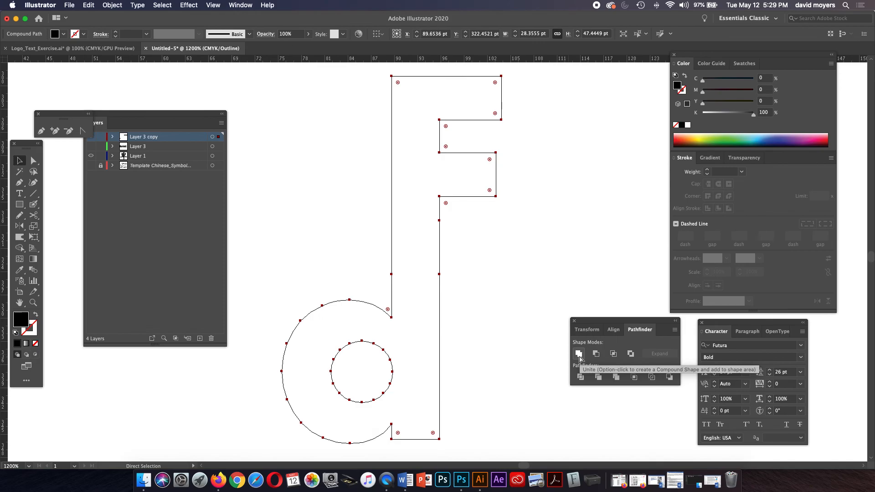
{"action": "key", "text": "super+y"}
{"action": "key", "text": "super+y"}
{"action": "key", "text": "z"}
{"action": "left_click", "coordinate": [442, 273]}
{"action": "left_click", "coordinate": [435, 236]}
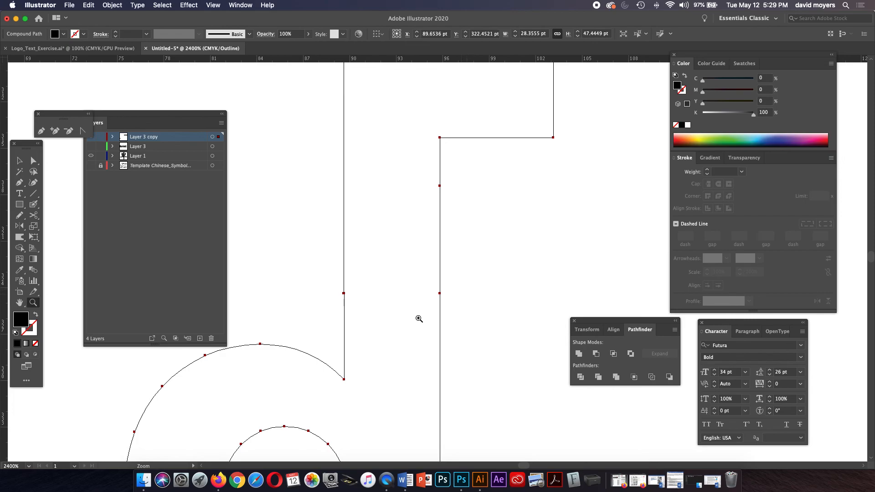
{"action": "left_click", "coordinate": [372, 313]}
{"action": "left_click_drag", "start_coordinate": [380, 223], "coordinate": [474, 288]}
{"action": "key", "text": "space"}
{"action": "left_click_drag", "start_coordinate": [364, 277], "coordinate": [501, 352]}
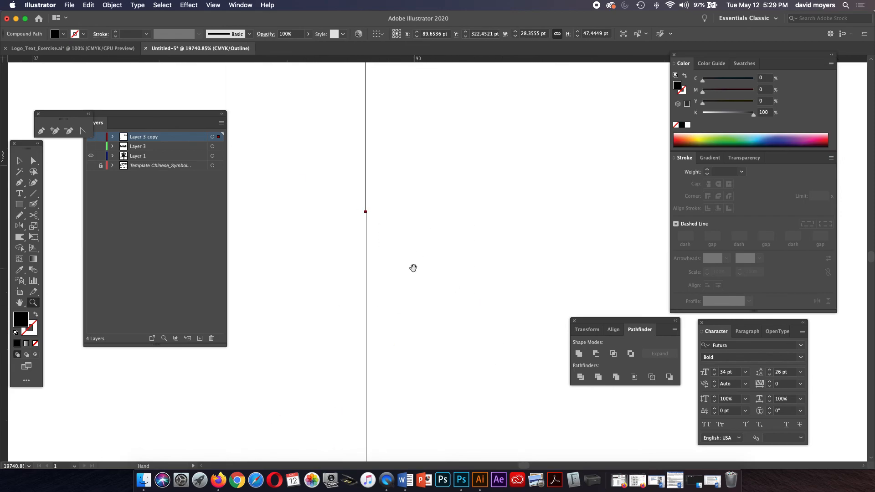
Try moving a leftover anchor point off the stem's left edge to the right and undo the move.
{"action": "key", "text": "a"}
{"action": "left_click_drag", "start_coordinate": [365, 211], "coordinate": [390, 214]}
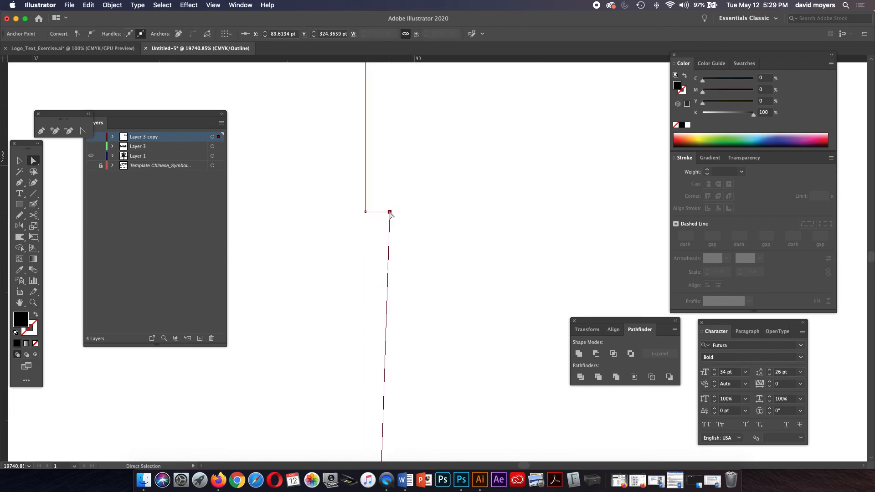
{"action": "key", "text": "super+z"}
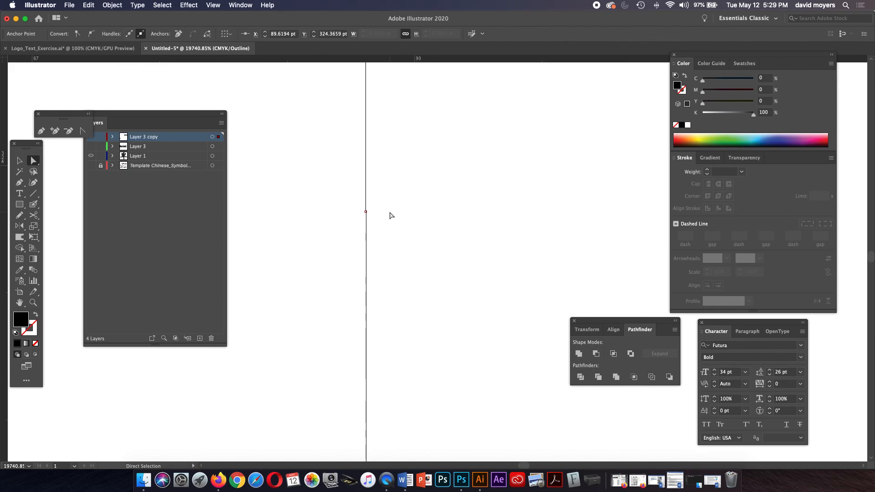
Delete the leftover anchor points on the stem's left edge above the d's bowl using the Pen tool.
{"action": "key", "text": "p"}
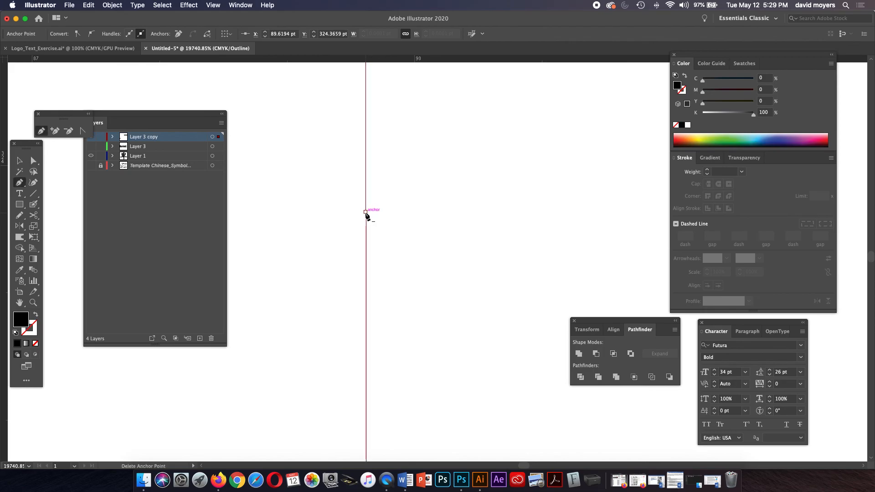
{"action": "left_click", "coordinate": [366, 213]}
{"action": "left_click", "coordinate": [366, 211]}
{"action": "key", "text": "super+minus"}
{"action": "key", "text": "super+minus"}
{"action": "key", "text": "super+minus"}
{"action": "key", "text": "super+minus"}
{"action": "key", "text": "super+minus"}
{"action": "key", "text": "super+minus"}
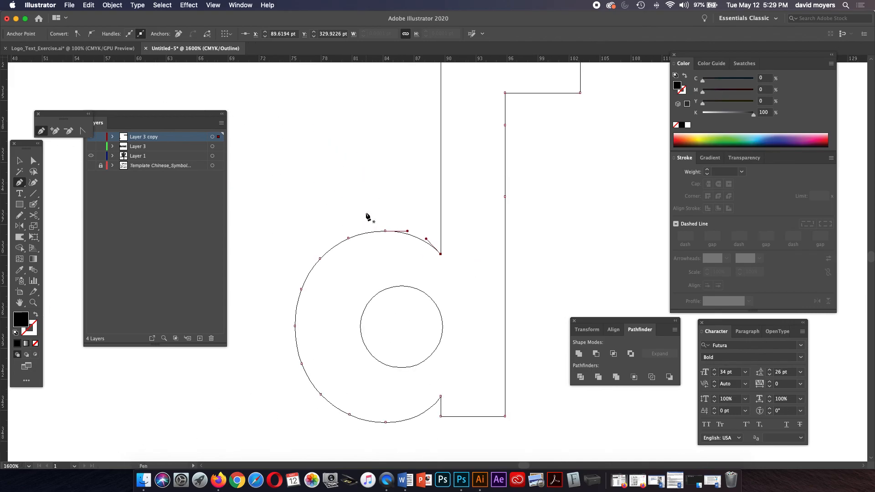
Delete the two leftover anchor points on the stem's right edge below the F's middle arm.
{"action": "left_click_drag", "start_coordinate": [363, 211], "coordinate": [340, 245]}
{"action": "left_click_drag", "start_coordinate": [342, 166], "coordinate": [322, 227]}
{"action": "left_click_drag", "start_coordinate": [332, 187], "coordinate": [334, 241]}
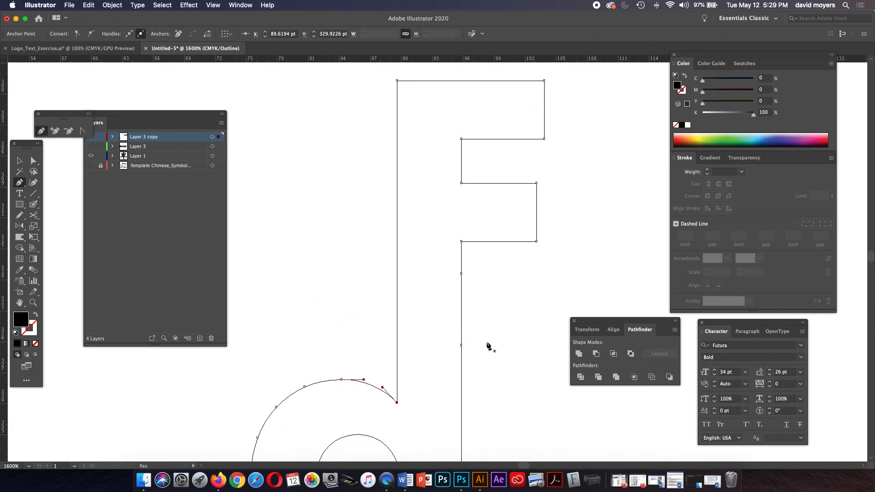
{"action": "left_click", "coordinate": [461, 345]}
{"action": "left_click", "coordinate": [462, 274]}
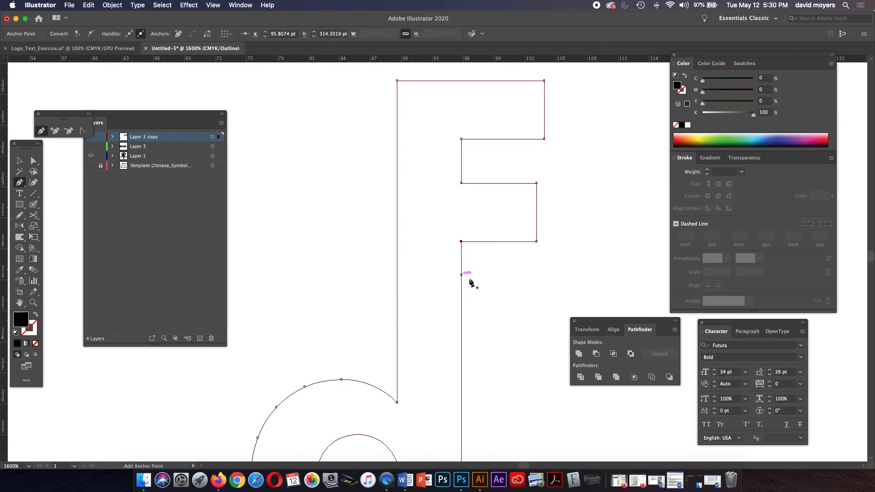
Shorten the F's middle arm and slant its end inward toward the bottom by moving its end points with Direct Selection.
{"action": "key", "text": "super+minus"}
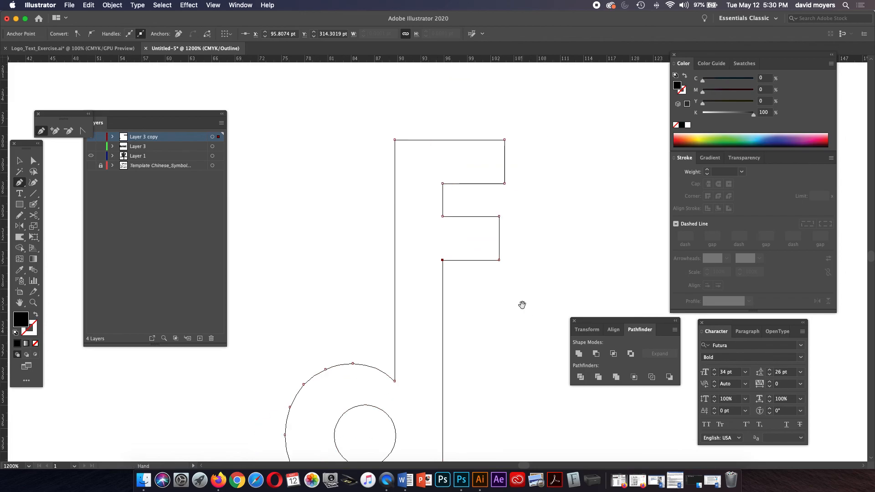
{"action": "left_click_drag", "start_coordinate": [523, 306], "coordinate": [526, 266]}
{"action": "left_click_drag", "start_coordinate": [420, 336], "coordinate": [443, 256]}
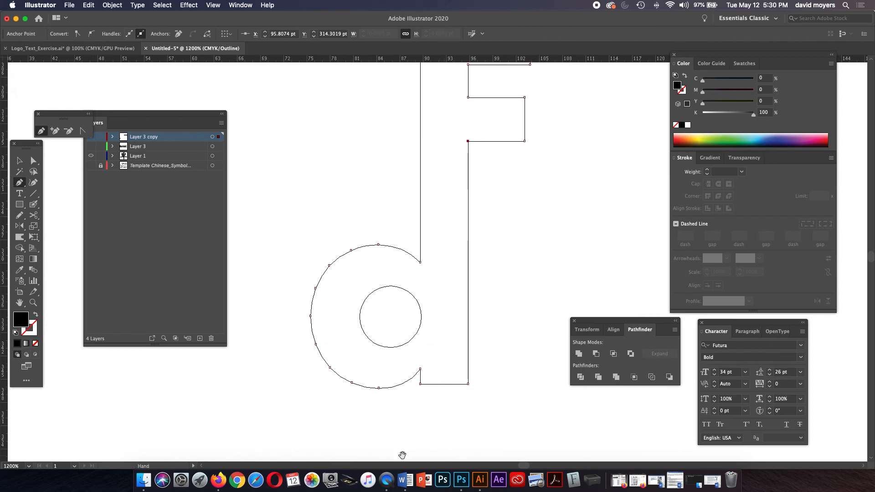
{"action": "left_click_drag", "start_coordinate": [447, 341], "coordinate": [434, 372]}
{"action": "left_click_drag", "start_coordinate": [444, 295], "coordinate": [420, 359]}
{"action": "left_click_drag", "start_coordinate": [409, 283], "coordinate": [409, 301]}
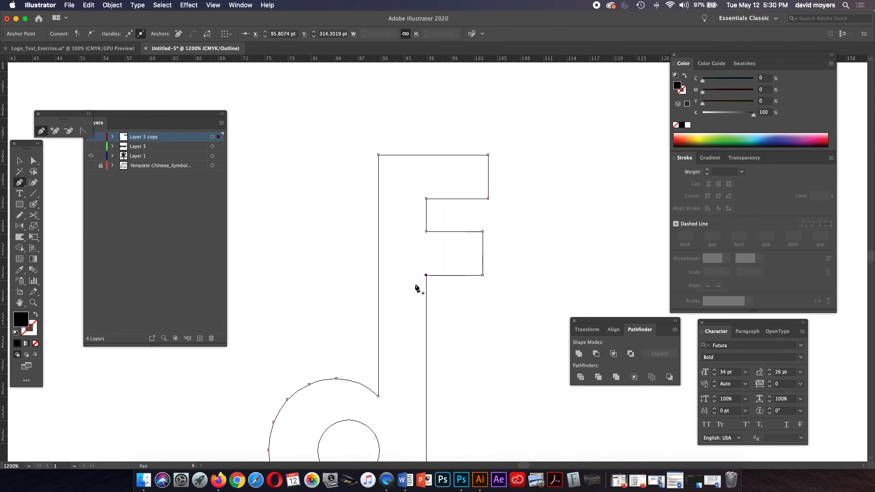
{"action": "left_click", "coordinate": [34, 160]}
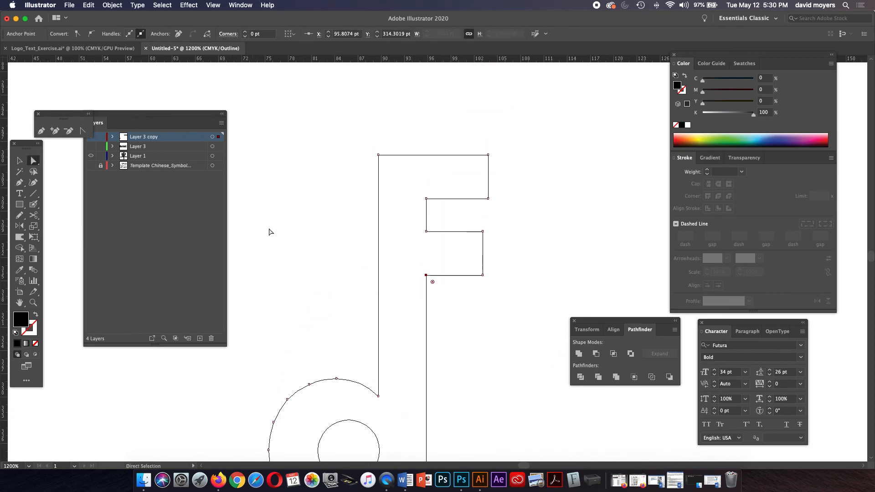
{"action": "left_click", "coordinate": [498, 225]}
{"action": "left_click_drag", "start_coordinate": [498, 225], "coordinate": [477, 284]}
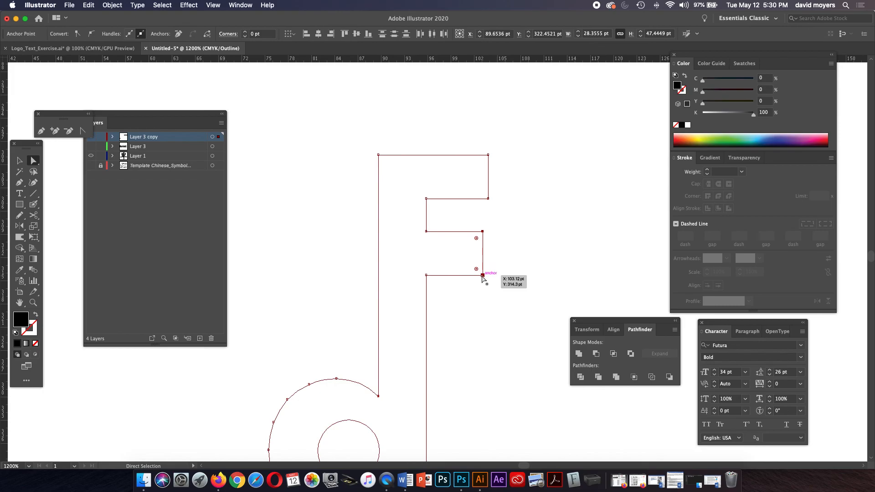
{"action": "left_click_drag", "start_coordinate": [482, 276], "coordinate": [453, 276]}
{"action": "left_click", "coordinate": [480, 272]}
{"action": "left_click", "coordinate": [475, 271]}
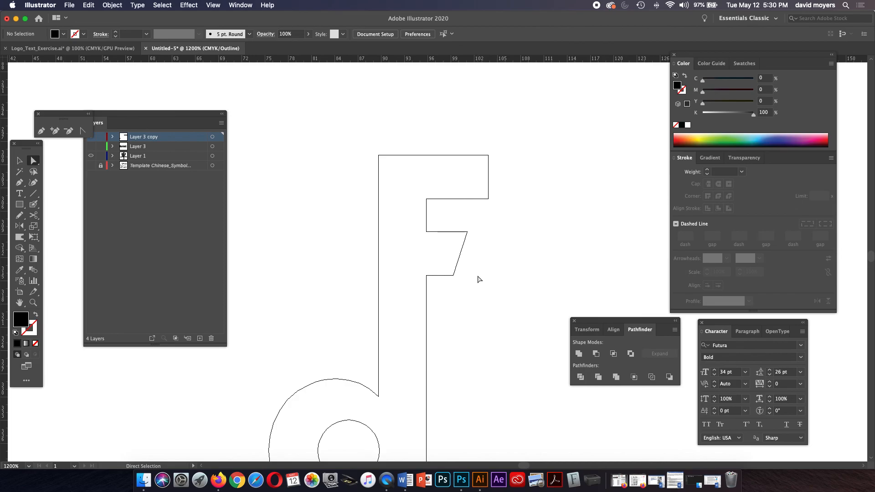
Slant the end of the F's top arm to match the middle arm and switch back to preview display.
{"action": "left_click", "coordinate": [488, 198]}
{"action": "mouse_move", "coordinate": [488, 199]}
{"action": "left_mouse_down"}
{"action": "mouse_move", "coordinate": [472, 202]}
{"action": "mouse_move", "coordinate": [480, 189]}
{"action": "left_mouse_up"}
{"action": "left_click", "coordinate": [484, 197]}
{"action": "left_click", "coordinate": [494, 189]}
{"action": "key", "text": "super+minus"}
{"action": "key", "text": "super+minus"}
{"action": "key", "text": "v"}
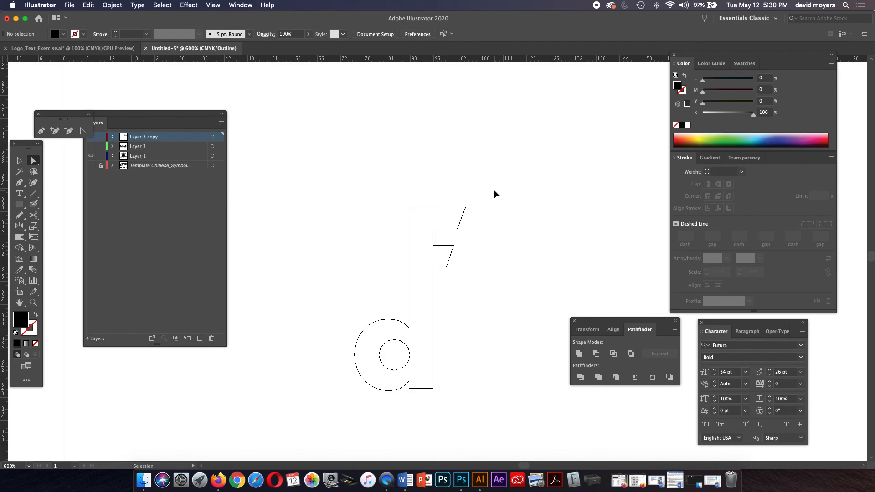
{"action": "key", "text": "super+y"}
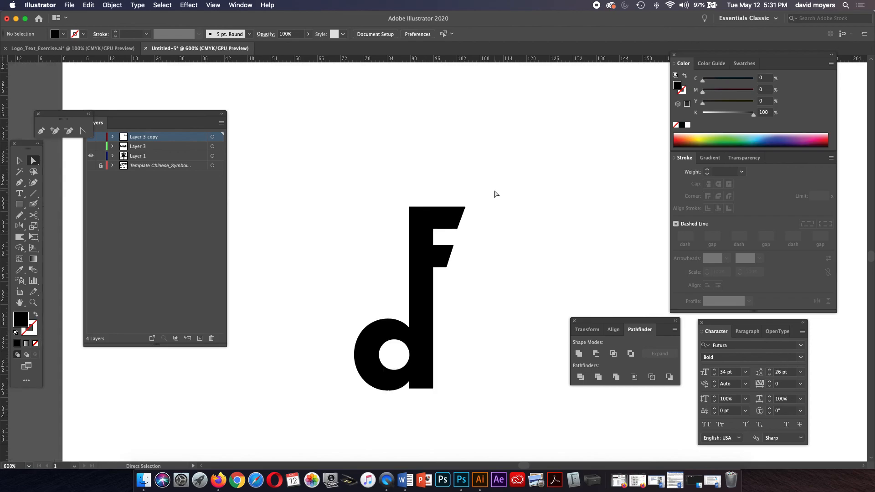
Thin the stem by nudging its right-edge points and the F's arm points left, making the logo about 26.5 pt wide.
{"action": "key", "text": "space"}
{"action": "left_click_drag", "start_coordinate": [468, 226], "coordinate": [468, 204]}
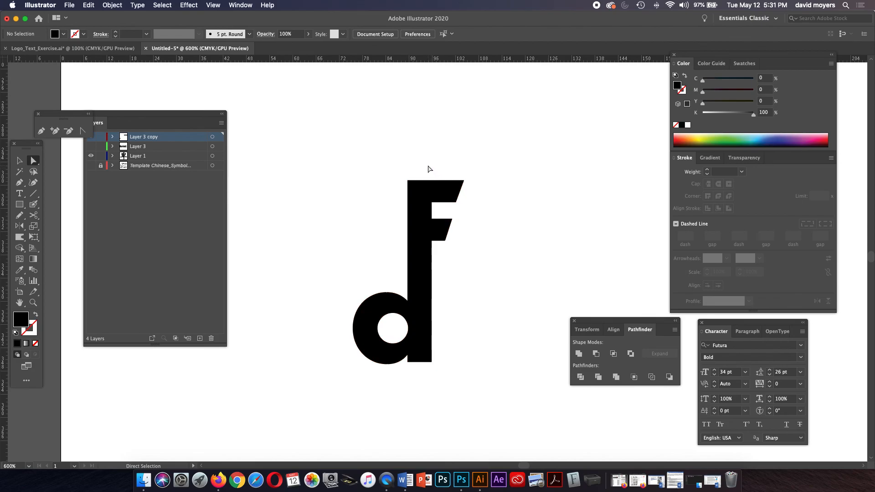
{"action": "left_click_drag", "start_coordinate": [424, 162], "coordinate": [493, 377]}
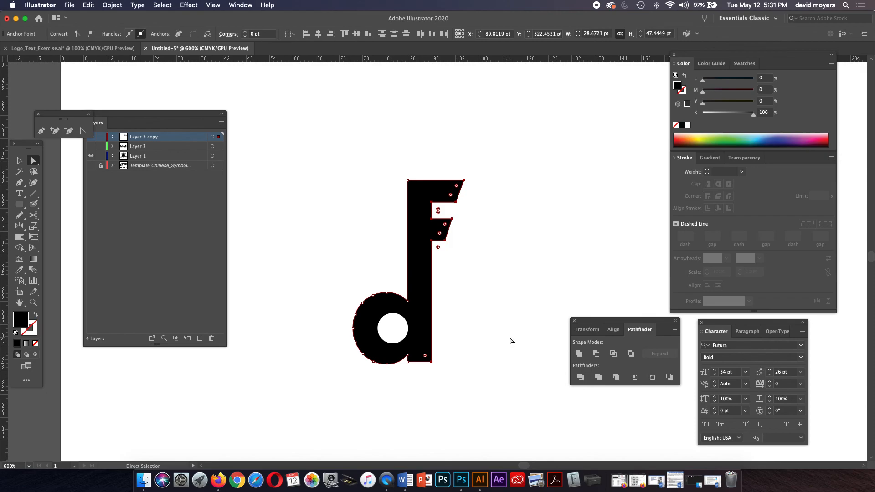
{"action": "key", "text": "Left"}
{"action": "key", "text": "Left"}
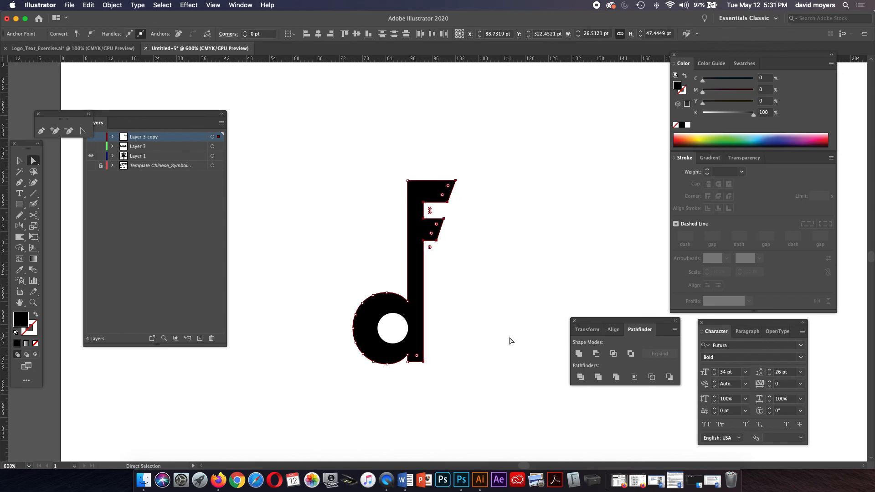
{"action": "left_click", "coordinate": [510, 340]}
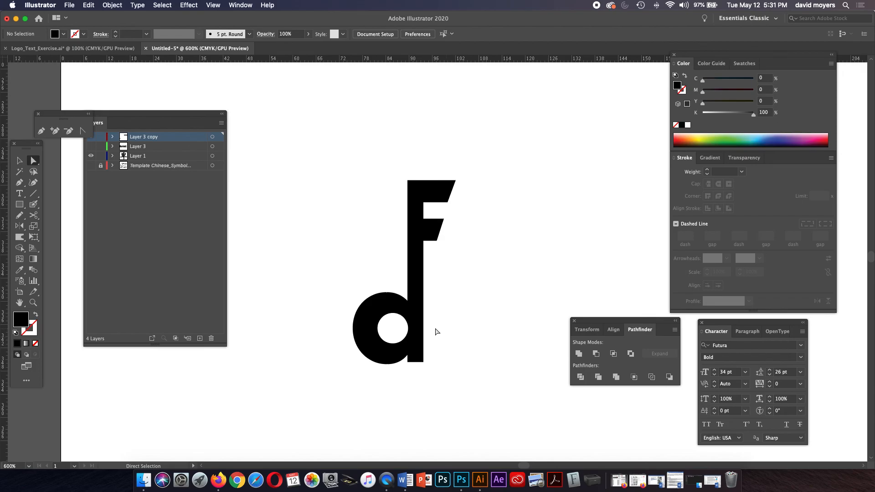
Move the d's inner circle left with the Group Selection tool so it sits centred in the bowl.
{"action": "left_click", "coordinate": [404, 318]}
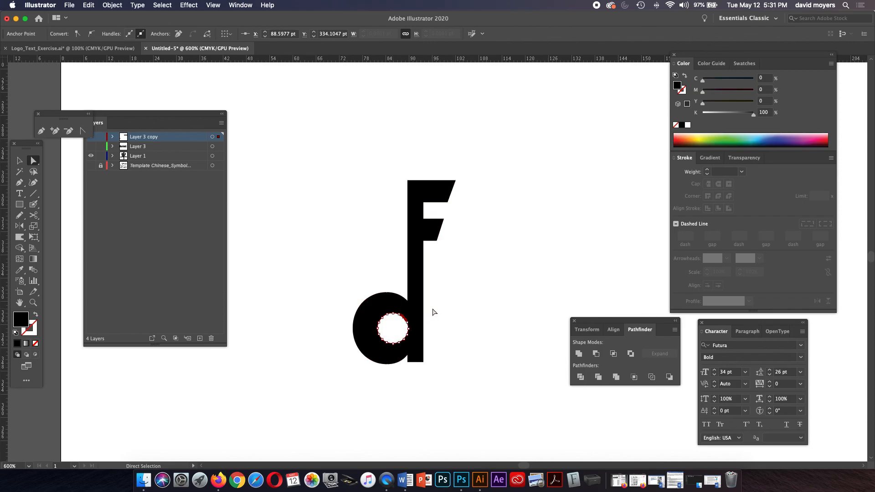
{"action": "left_click_drag", "start_coordinate": [34, 162], "coordinate": [66, 173]}
{"action": "left_click", "coordinate": [293, 217]}
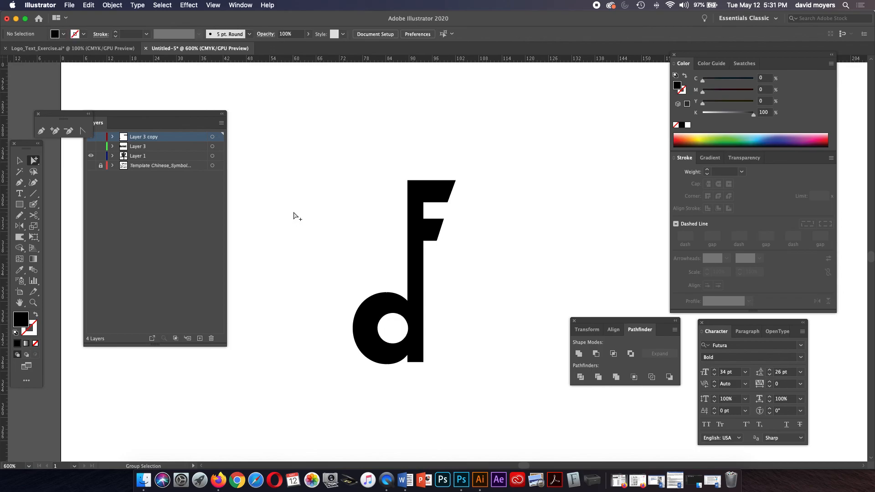
{"action": "left_click", "coordinate": [393, 316]}
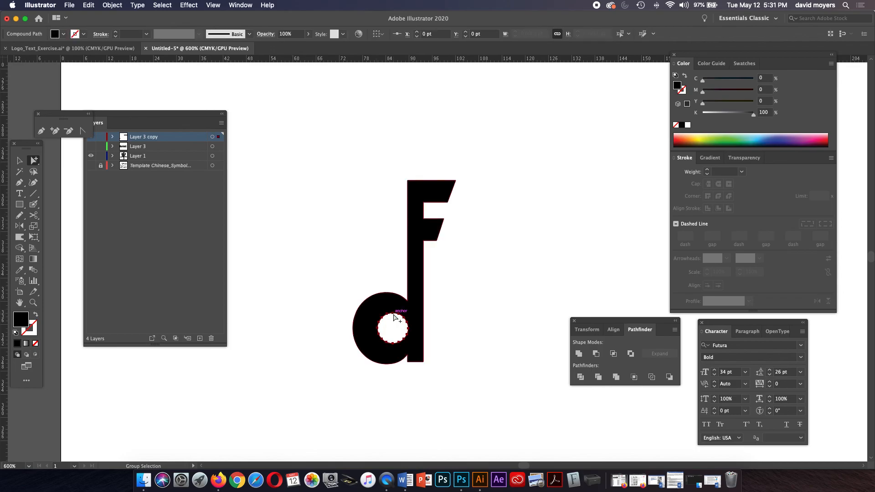
{"action": "left_click_drag", "start_coordinate": [394, 316], "coordinate": [387, 316]}
{"action": "key", "text": "super+z"}
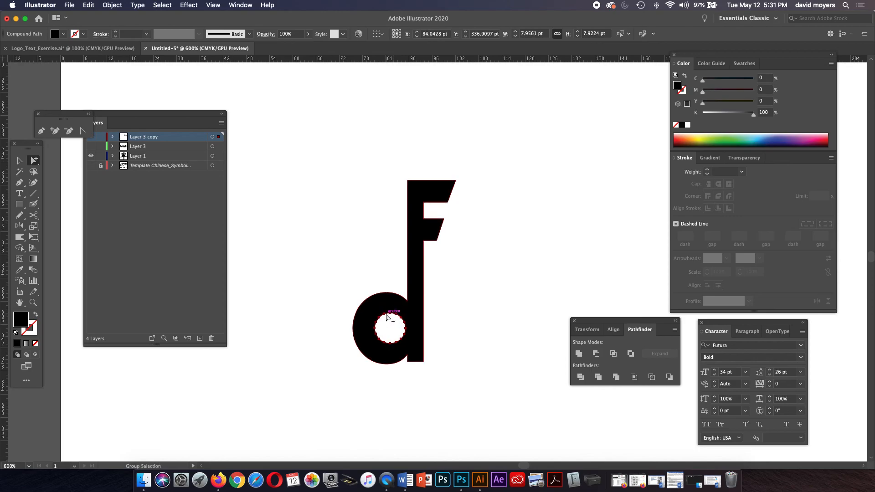
{"action": "key", "text": "super+shift+z"}
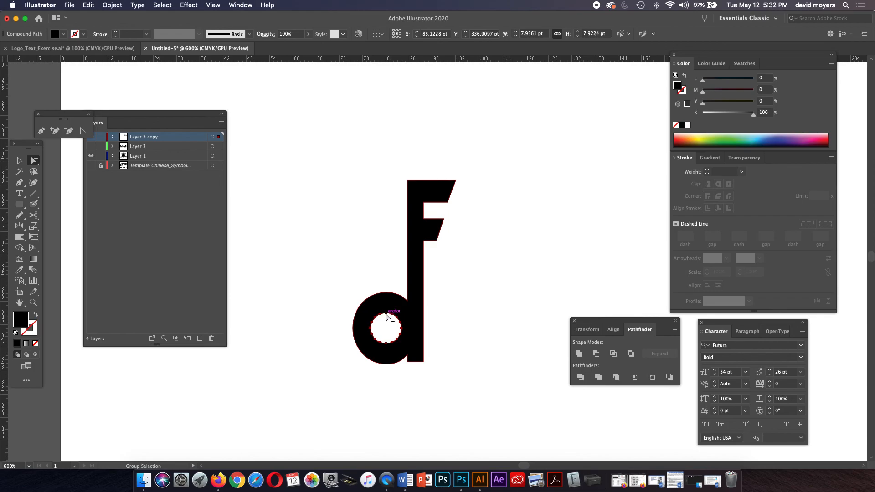
{"action": "left_click", "coordinate": [451, 303]}
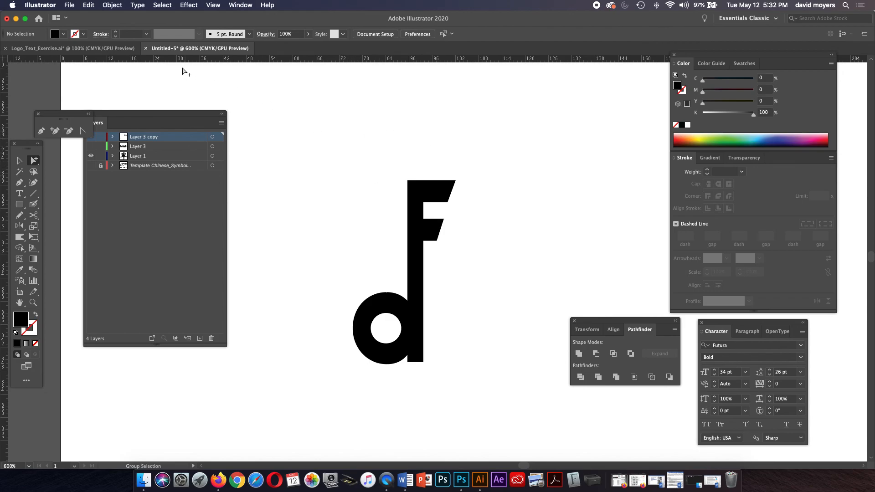
Compare the logo with the finished dF lettermark in Logo_Text_Exercise.ai and return to the Untitled-5 document.
{"action": "left_click", "coordinate": [62, 46]}
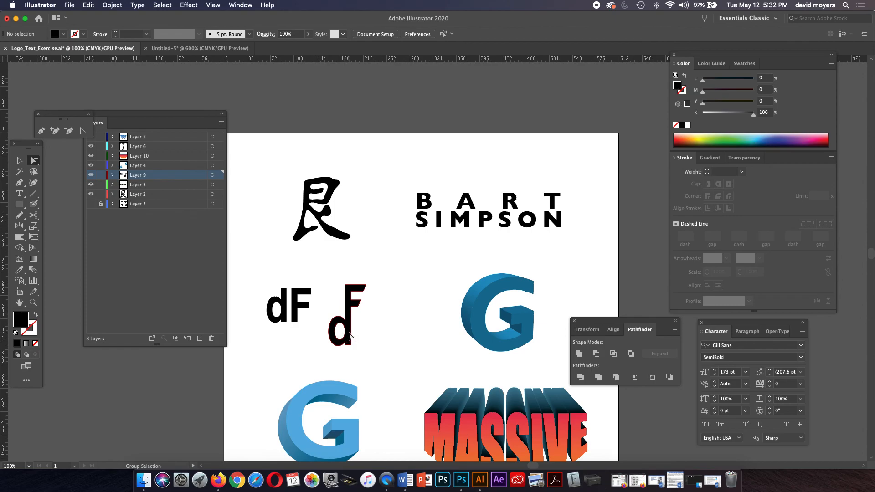
{"action": "left_click", "coordinate": [197, 48]}
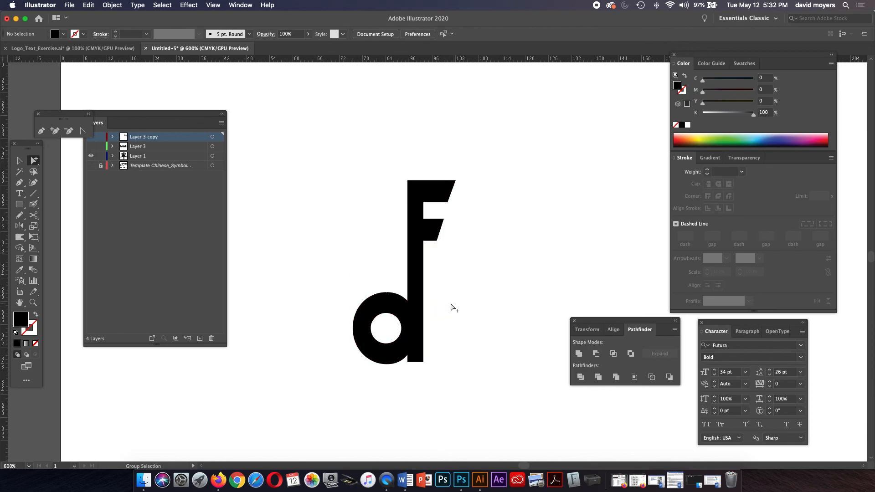
{"action": "key", "text": "super+minus"}
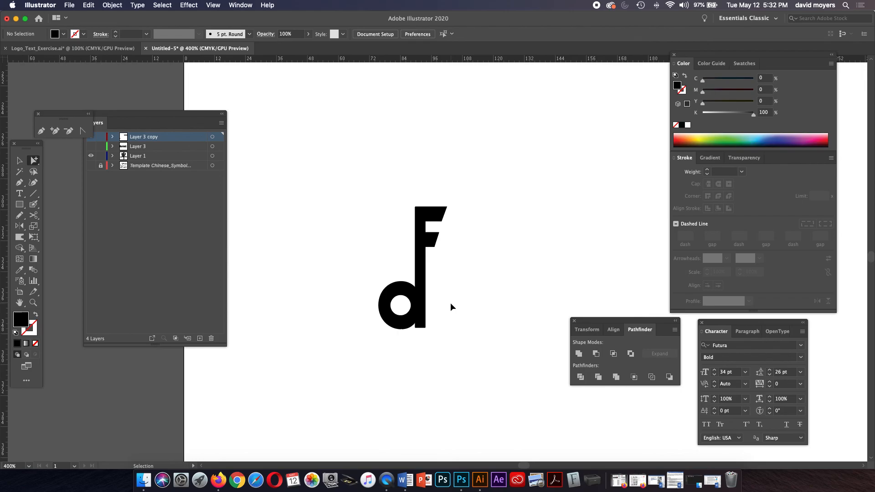